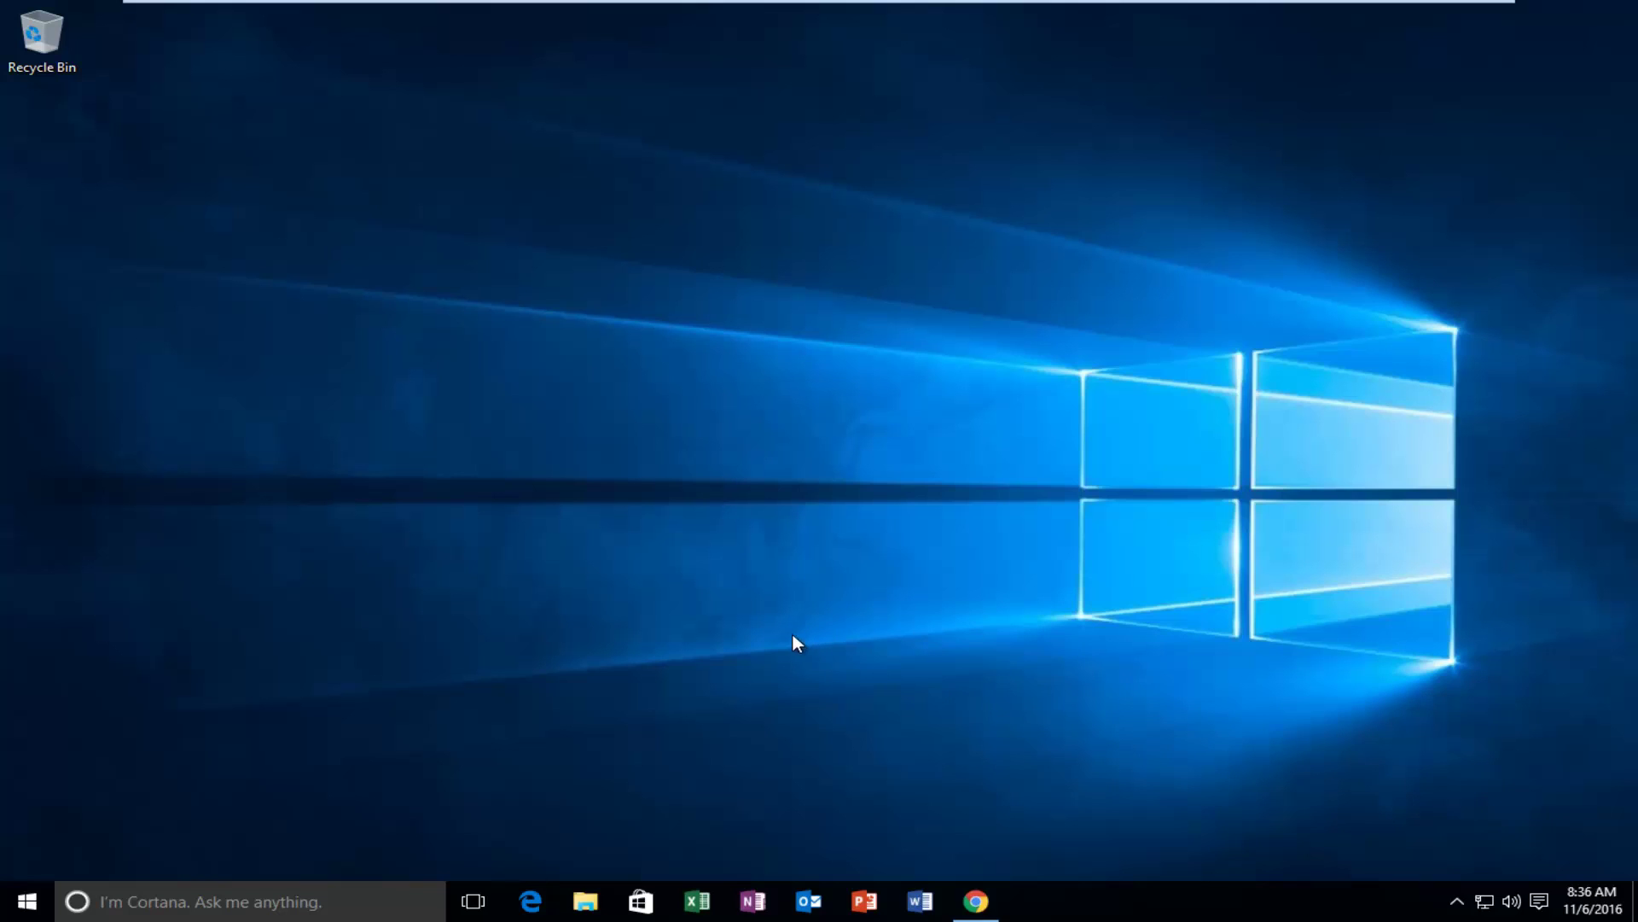
Open Google Chrome to browse to the Duplicate Cleaner download page.
click(977, 902)
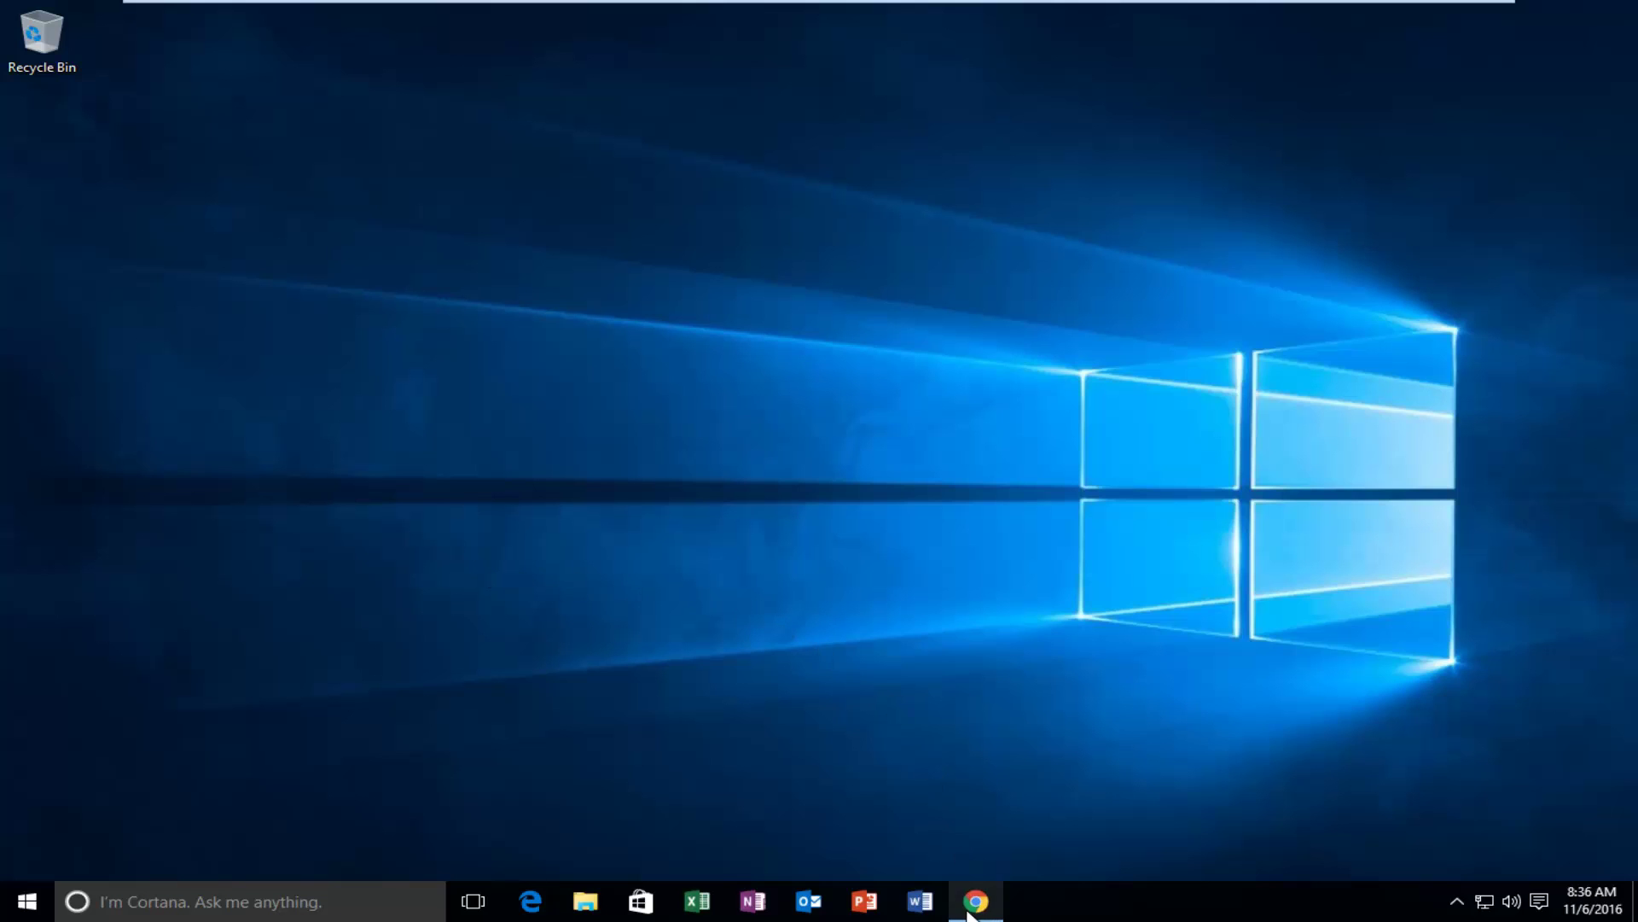
text(https://www.digitalvolcano.co.uk/duplicatecleaner.html)
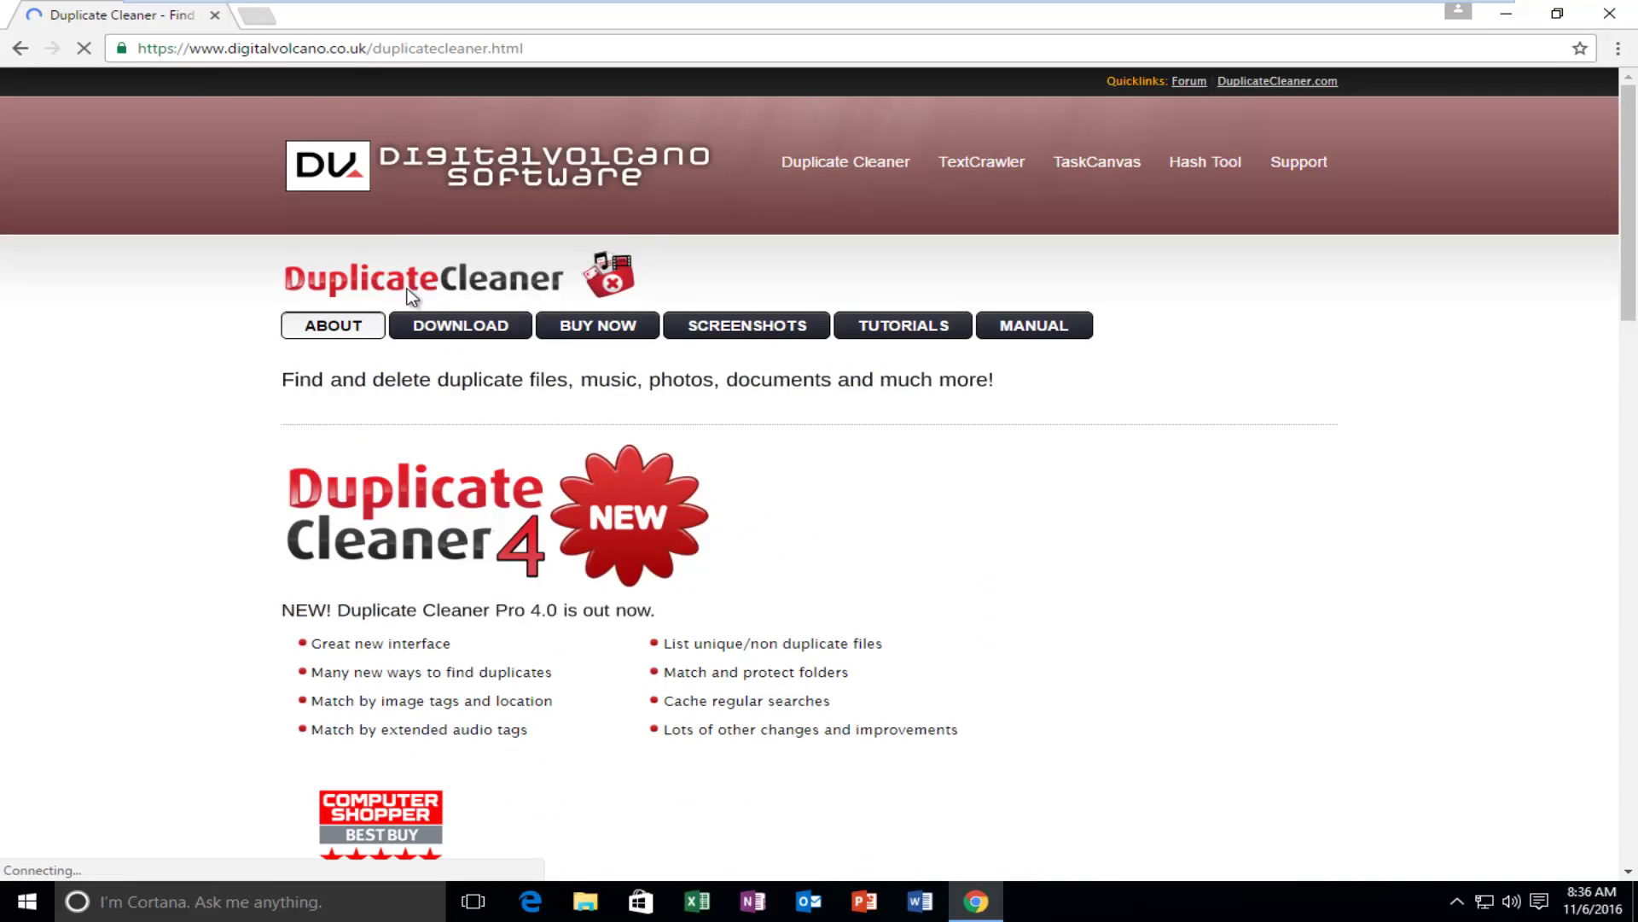
scroll(214, 363, down, 2)
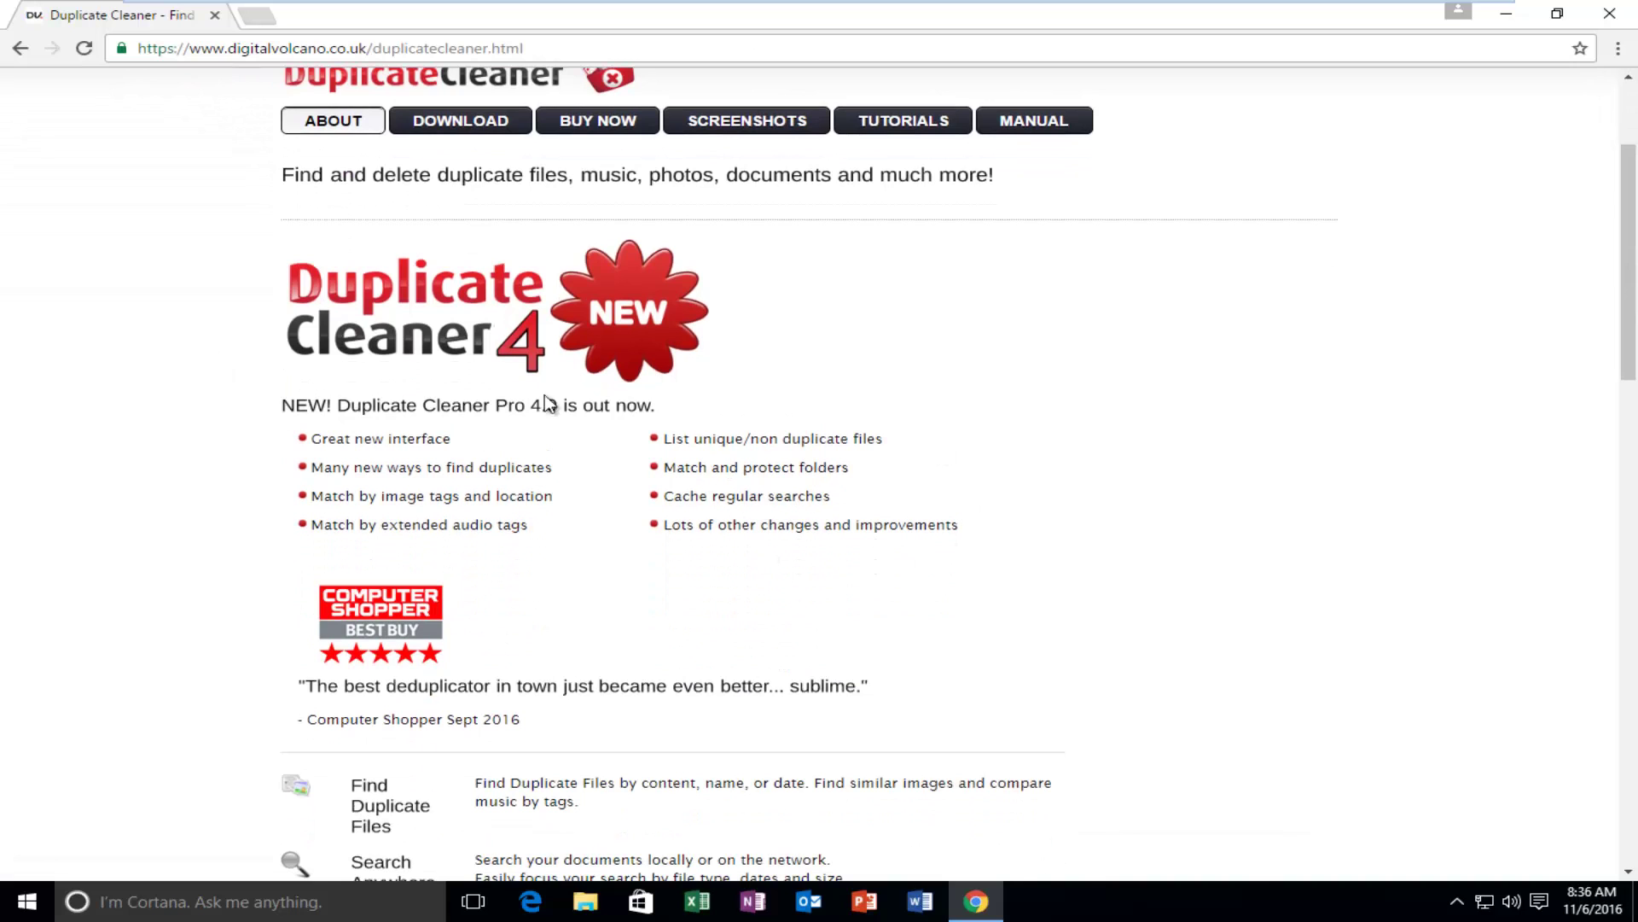
scroll(256, 439, up, 1)
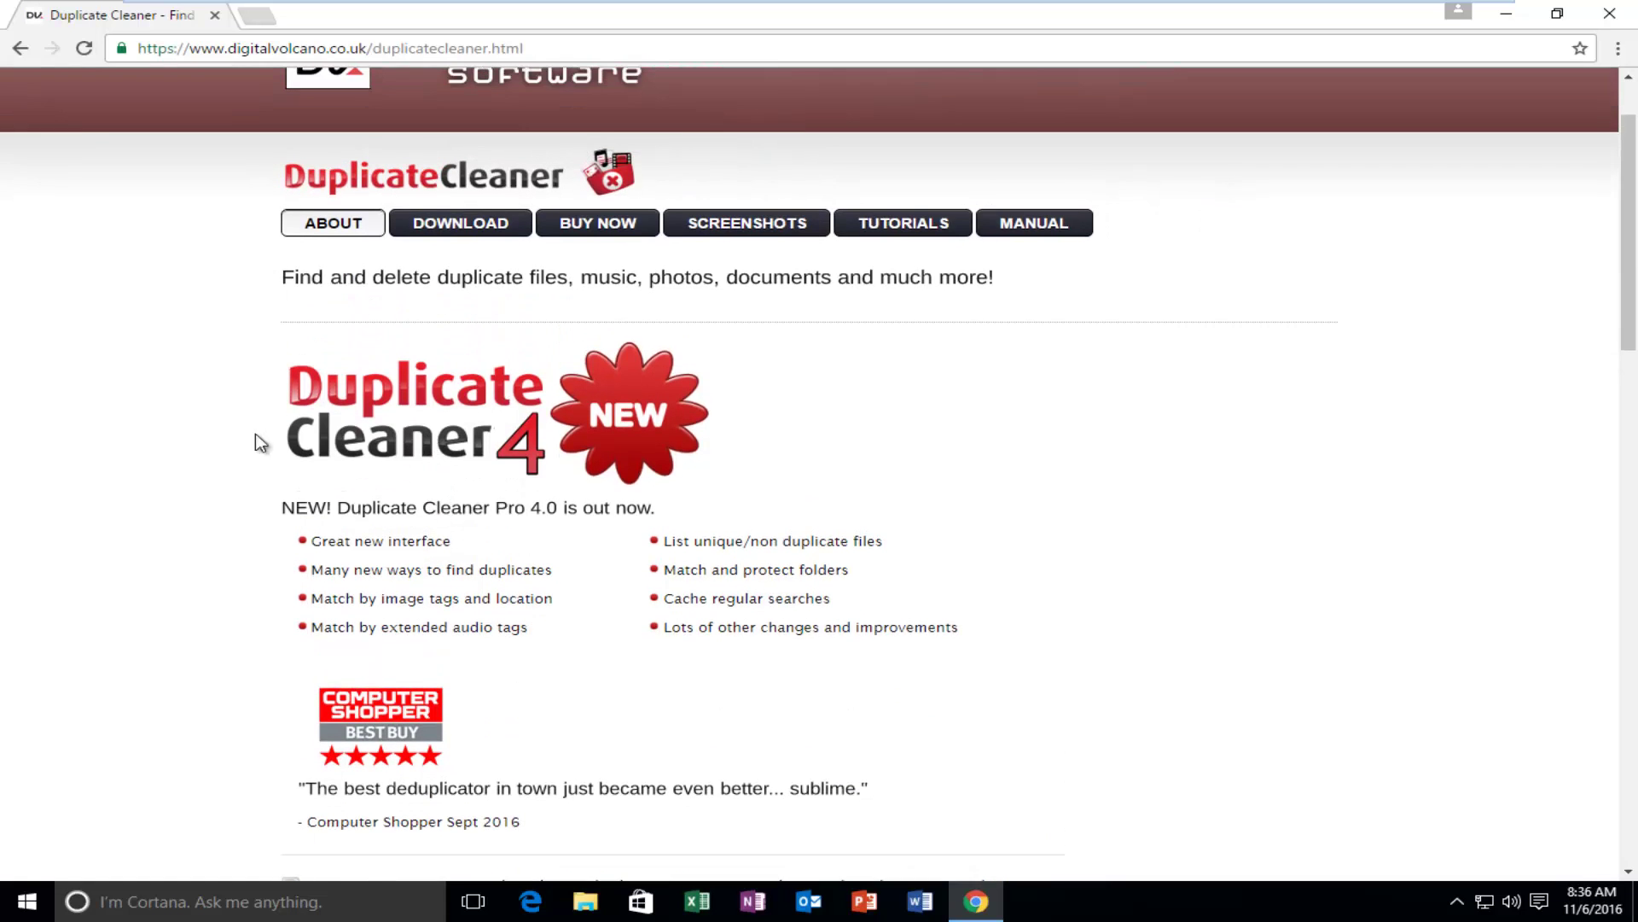
scroll(172, 444, up, 1)
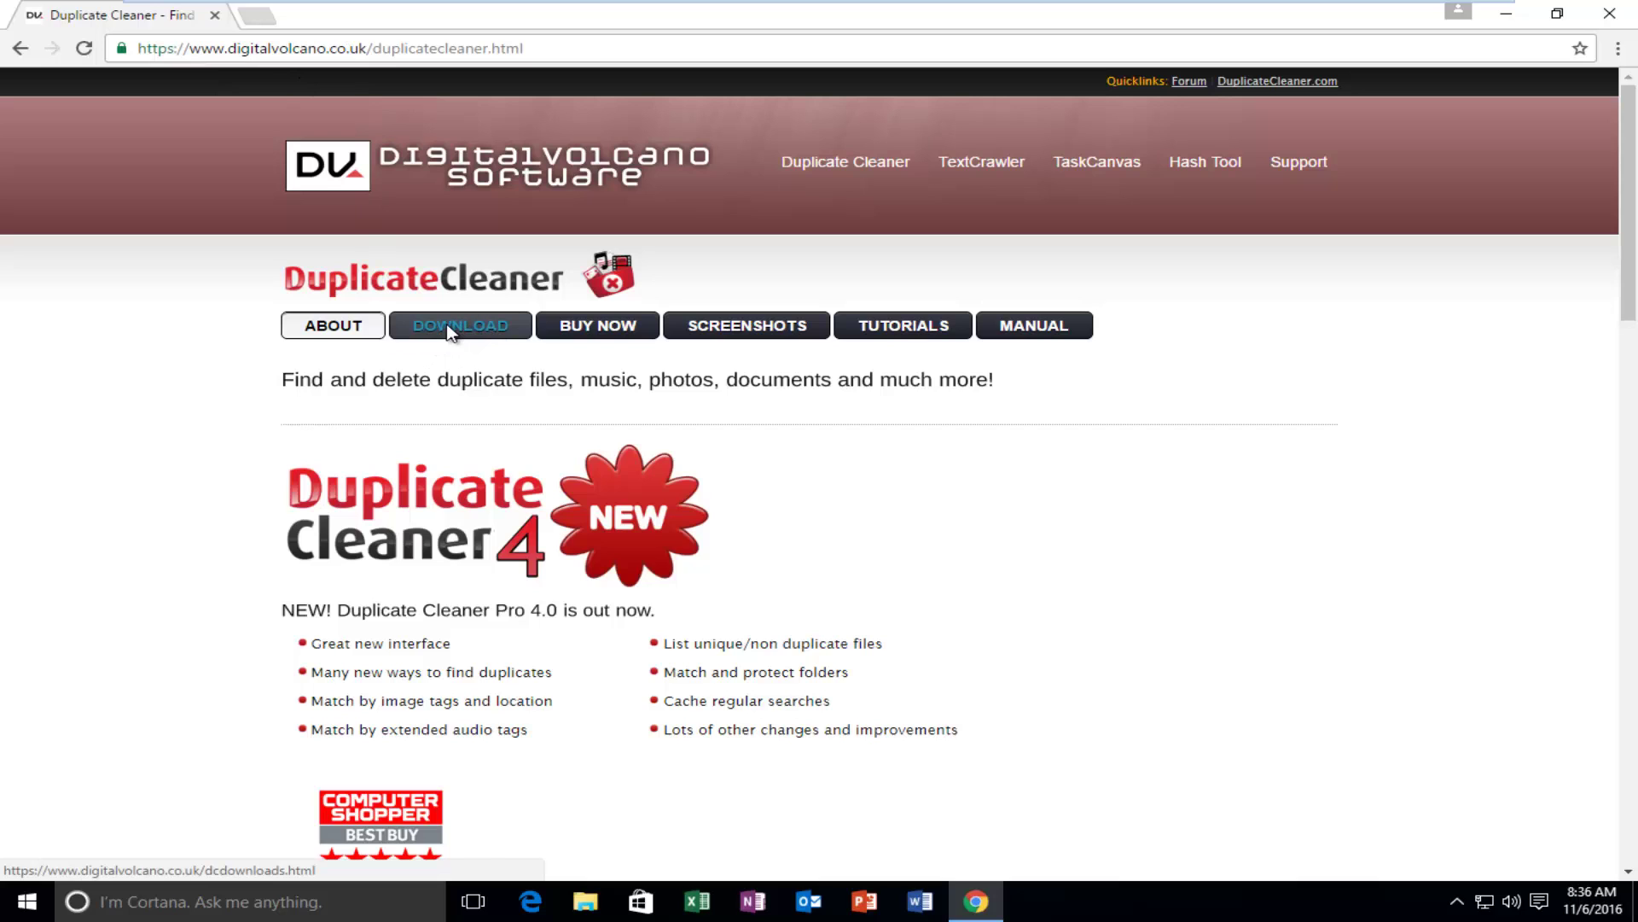
scroll(448, 331, down, 1)
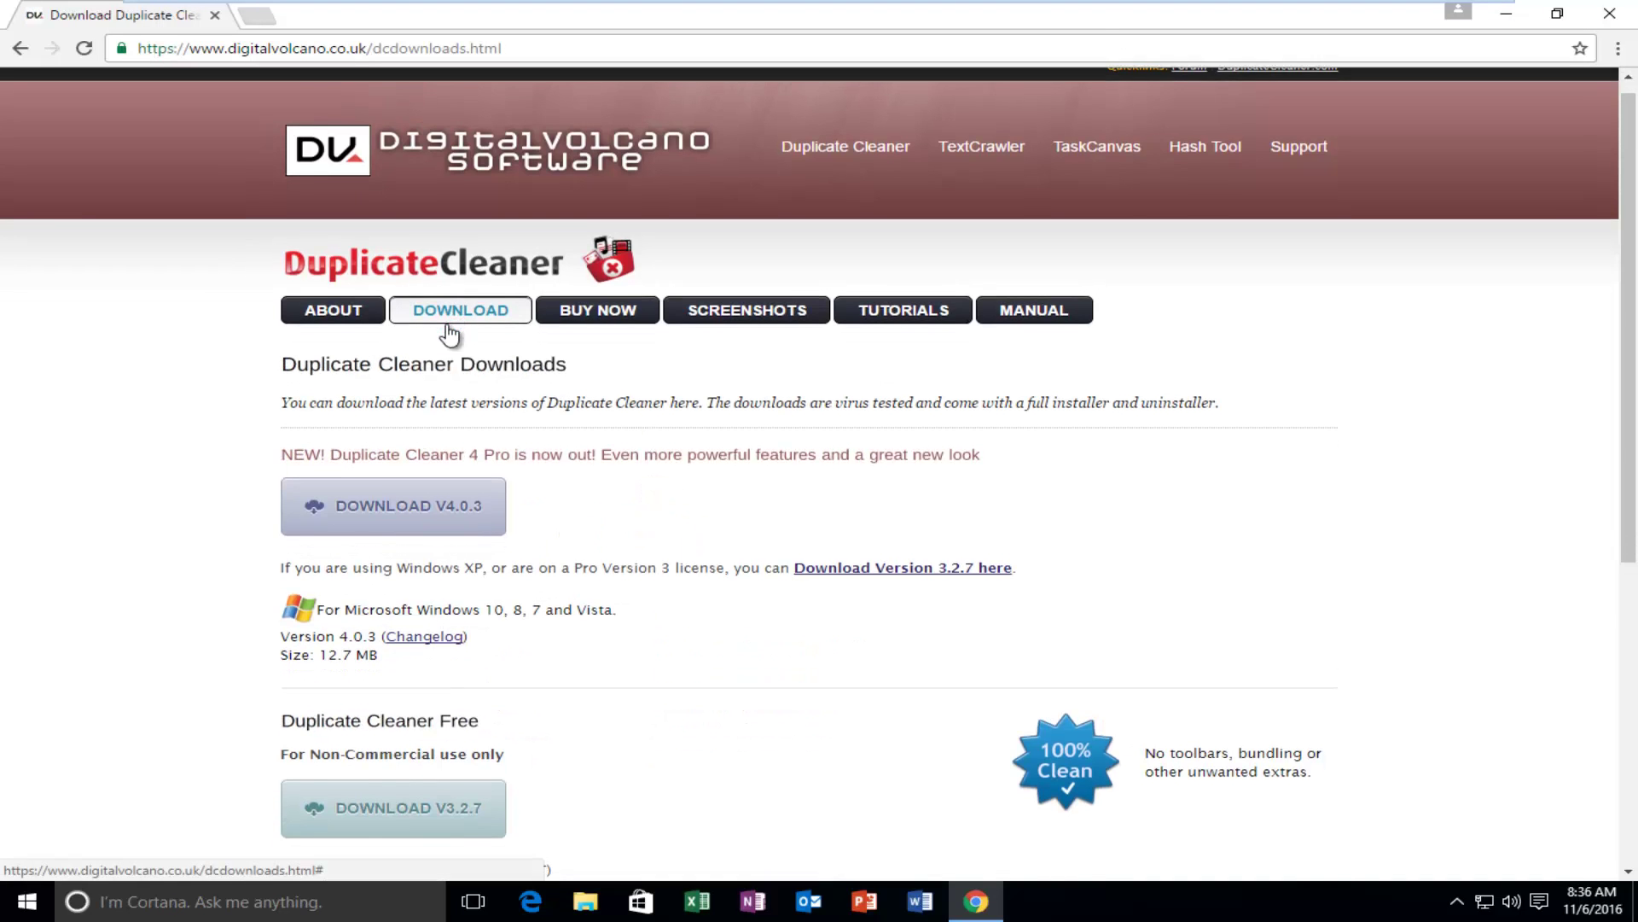
scroll(447, 330, down, 1)
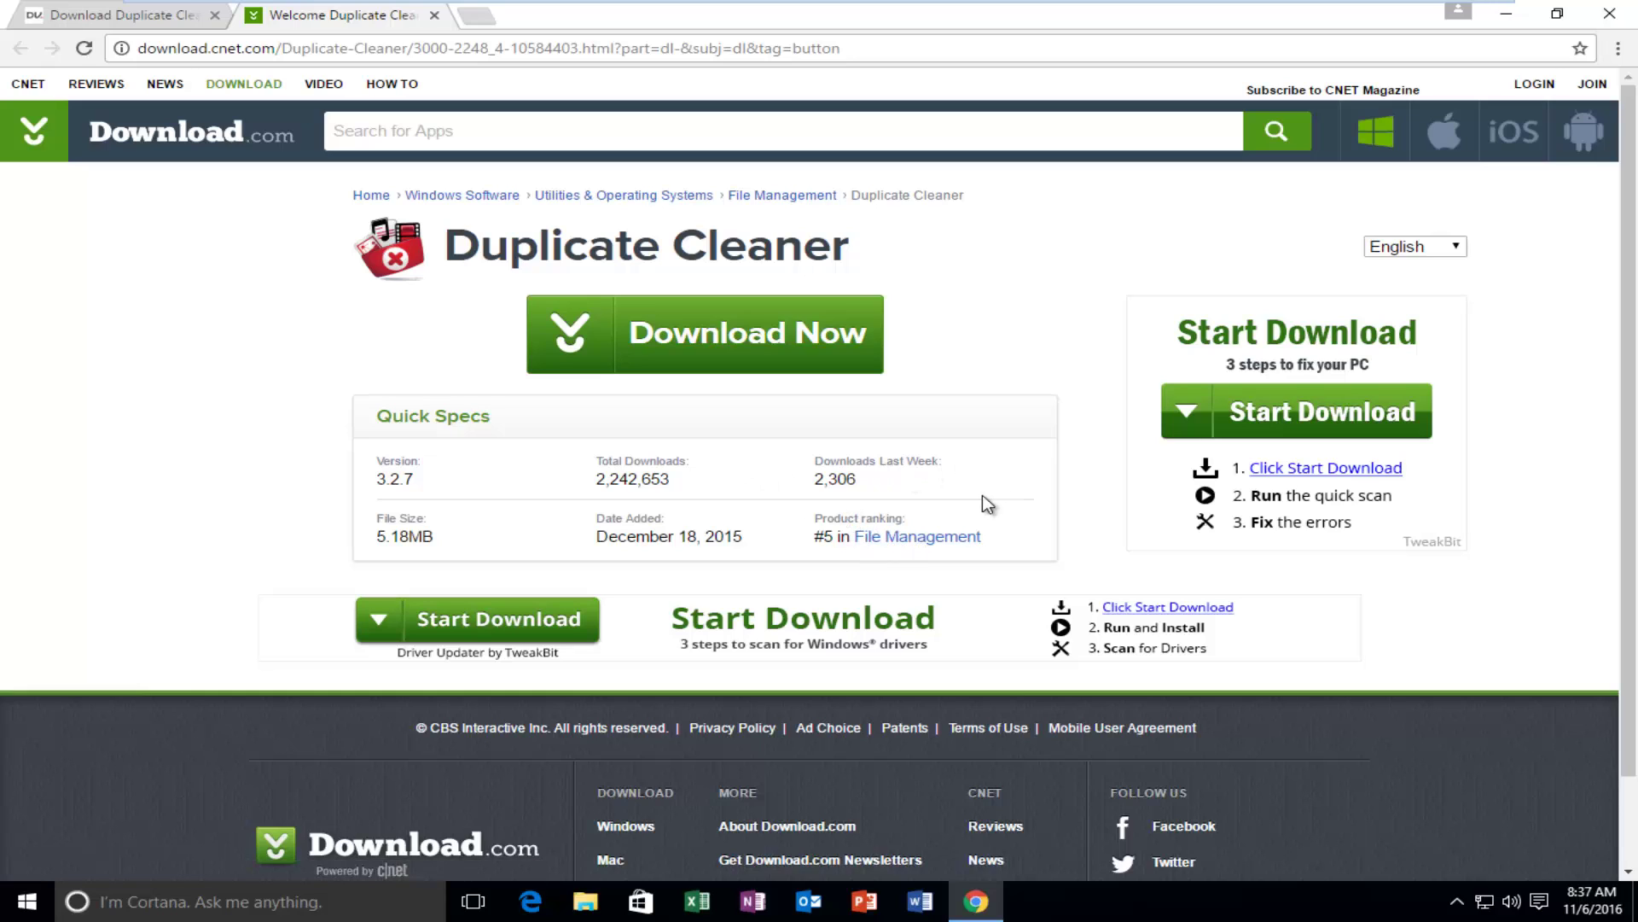
Start the Duplicate Cleaner 3.2.7 installer download with Download Now.
click(654, 336)
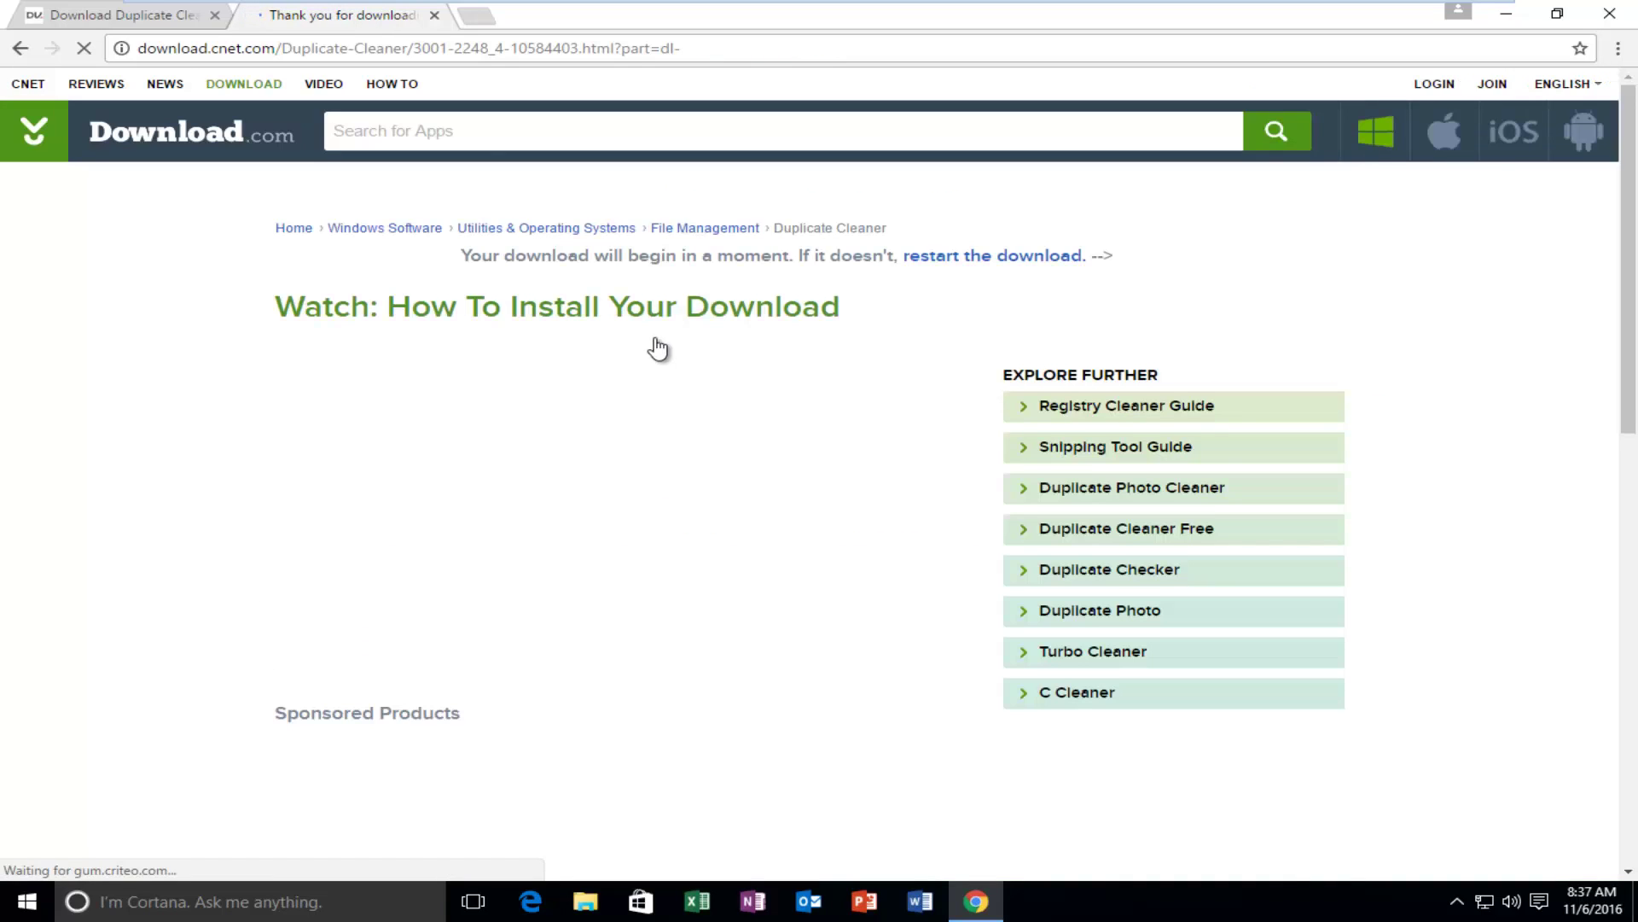
scroll(657, 345, down, 1)
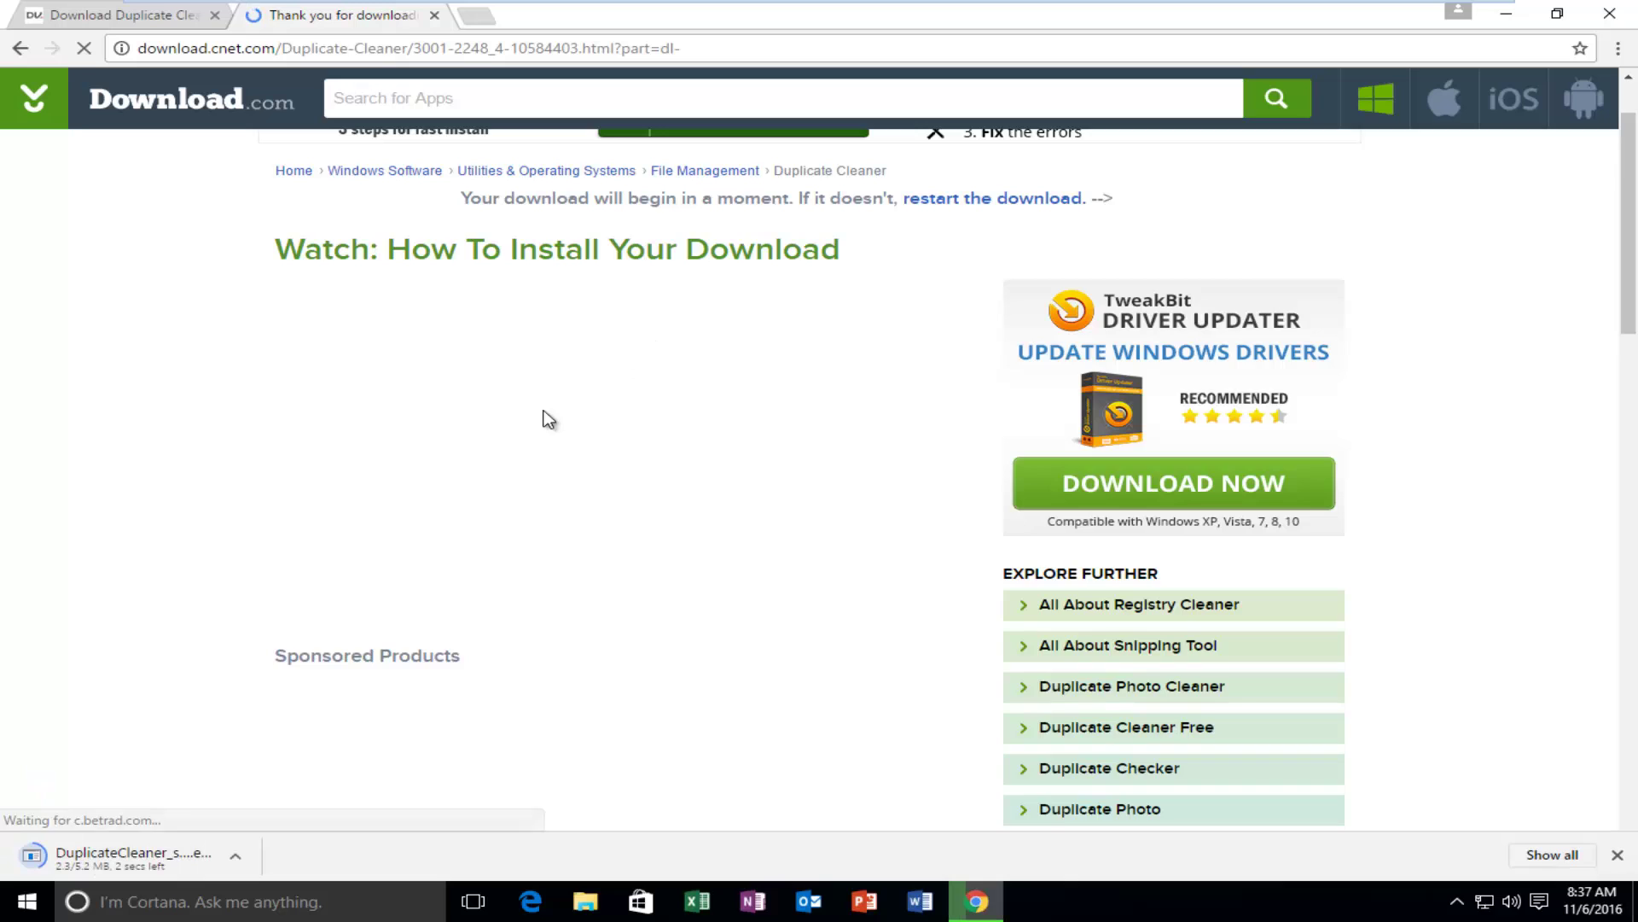
scroll(327, 587, down, 3)
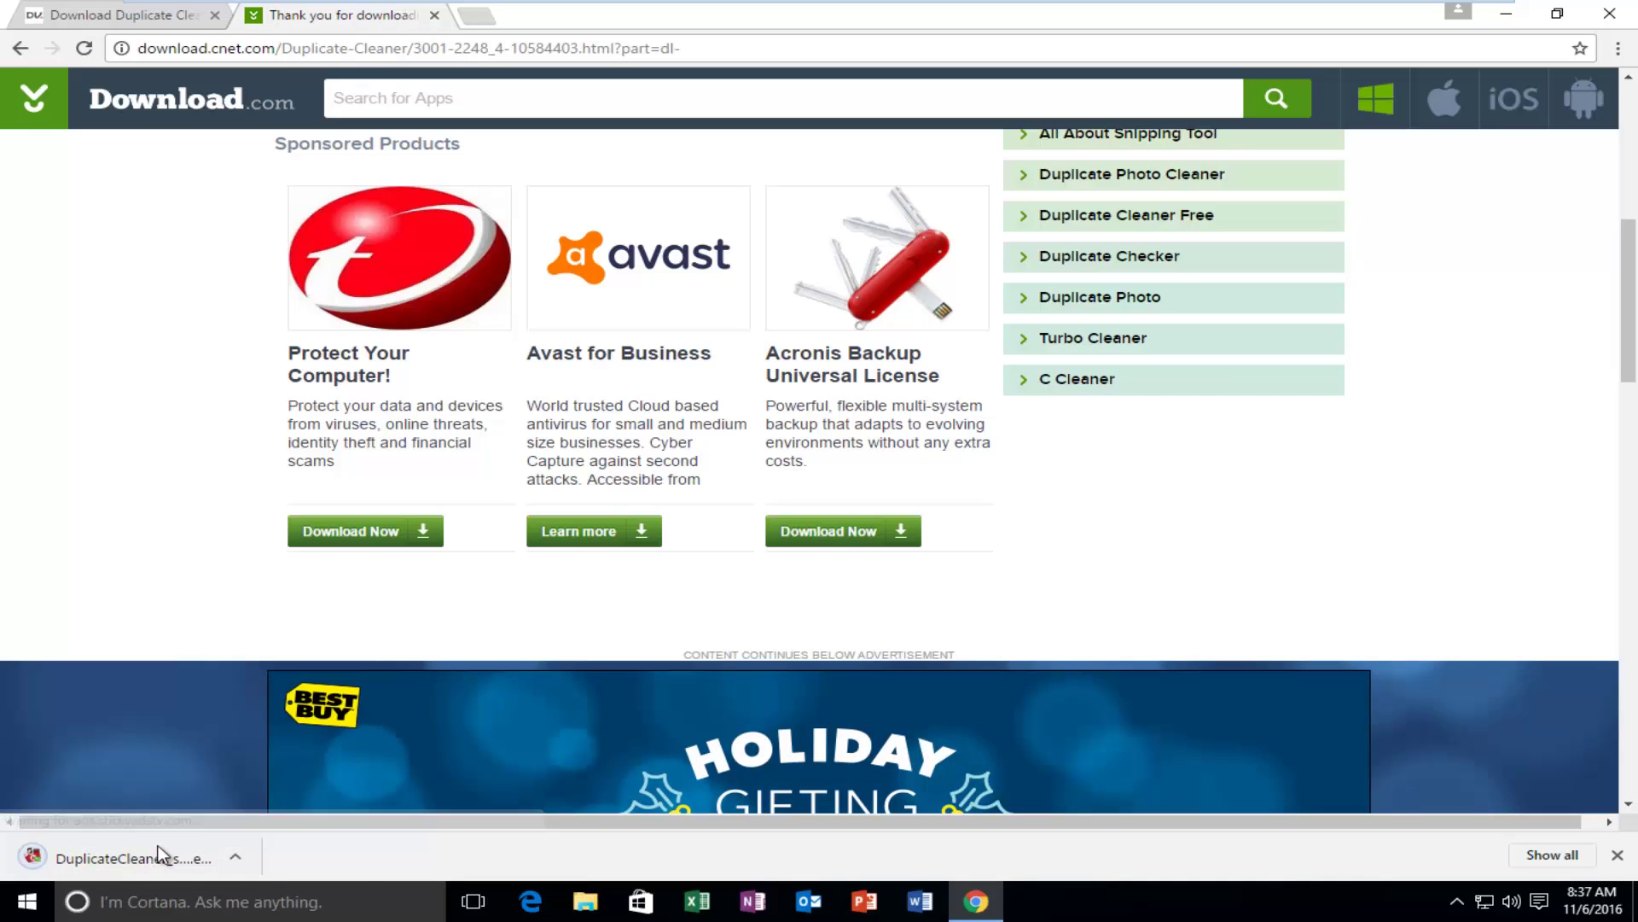
Run the downloaded installer, approve the permission prompt, and keep English as installer language.
click(105, 855)
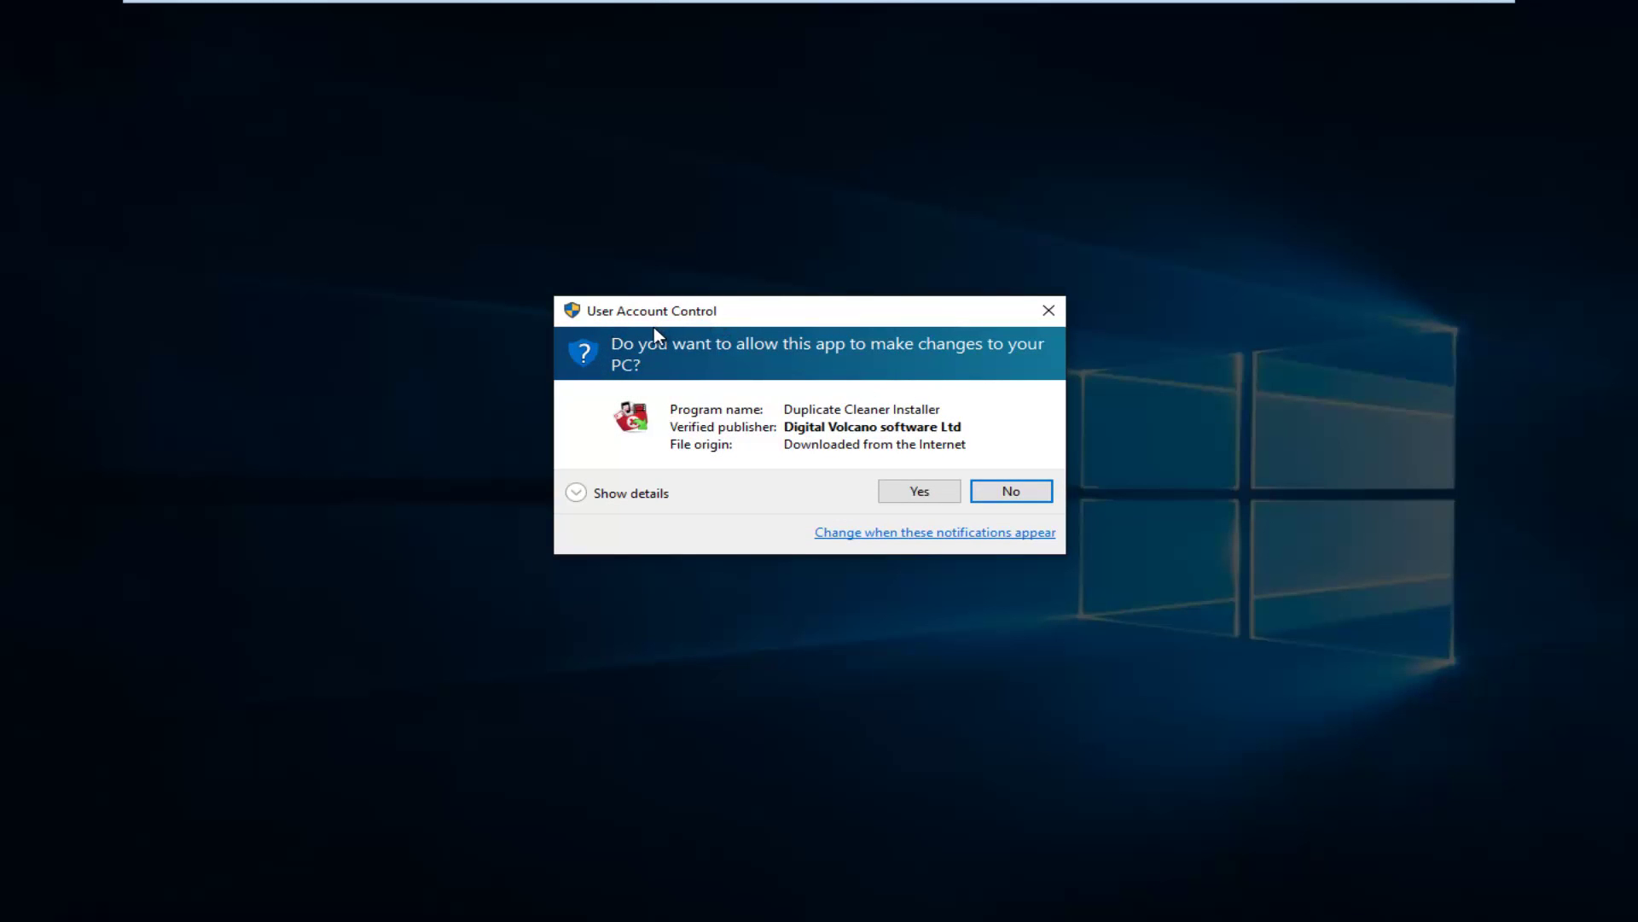
click(911, 494)
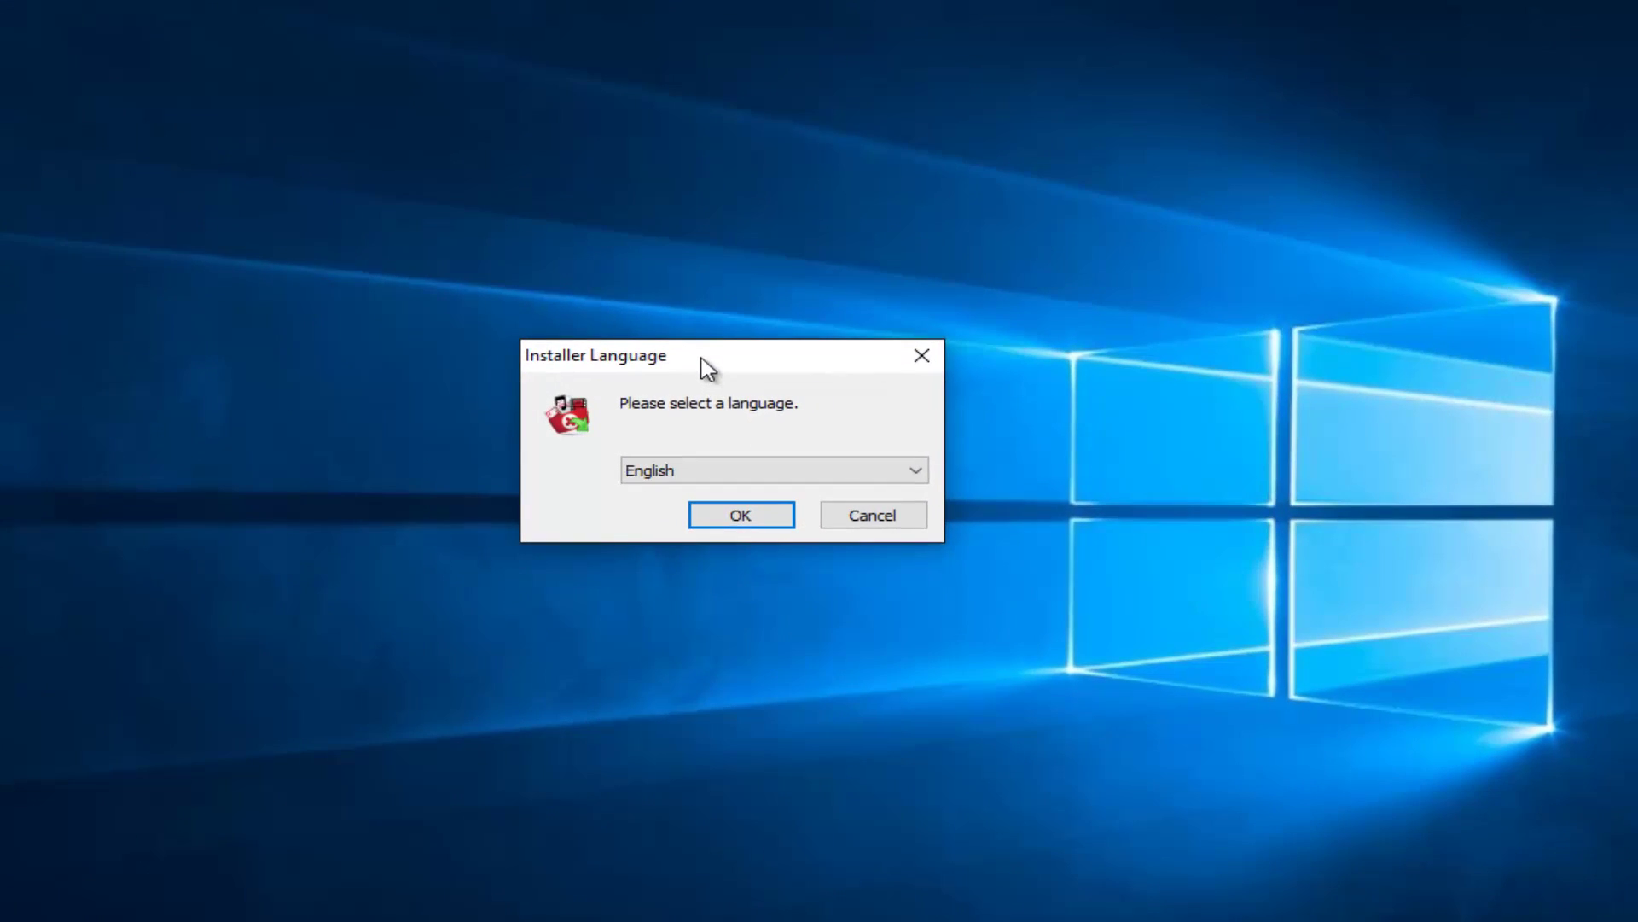
click(728, 471)
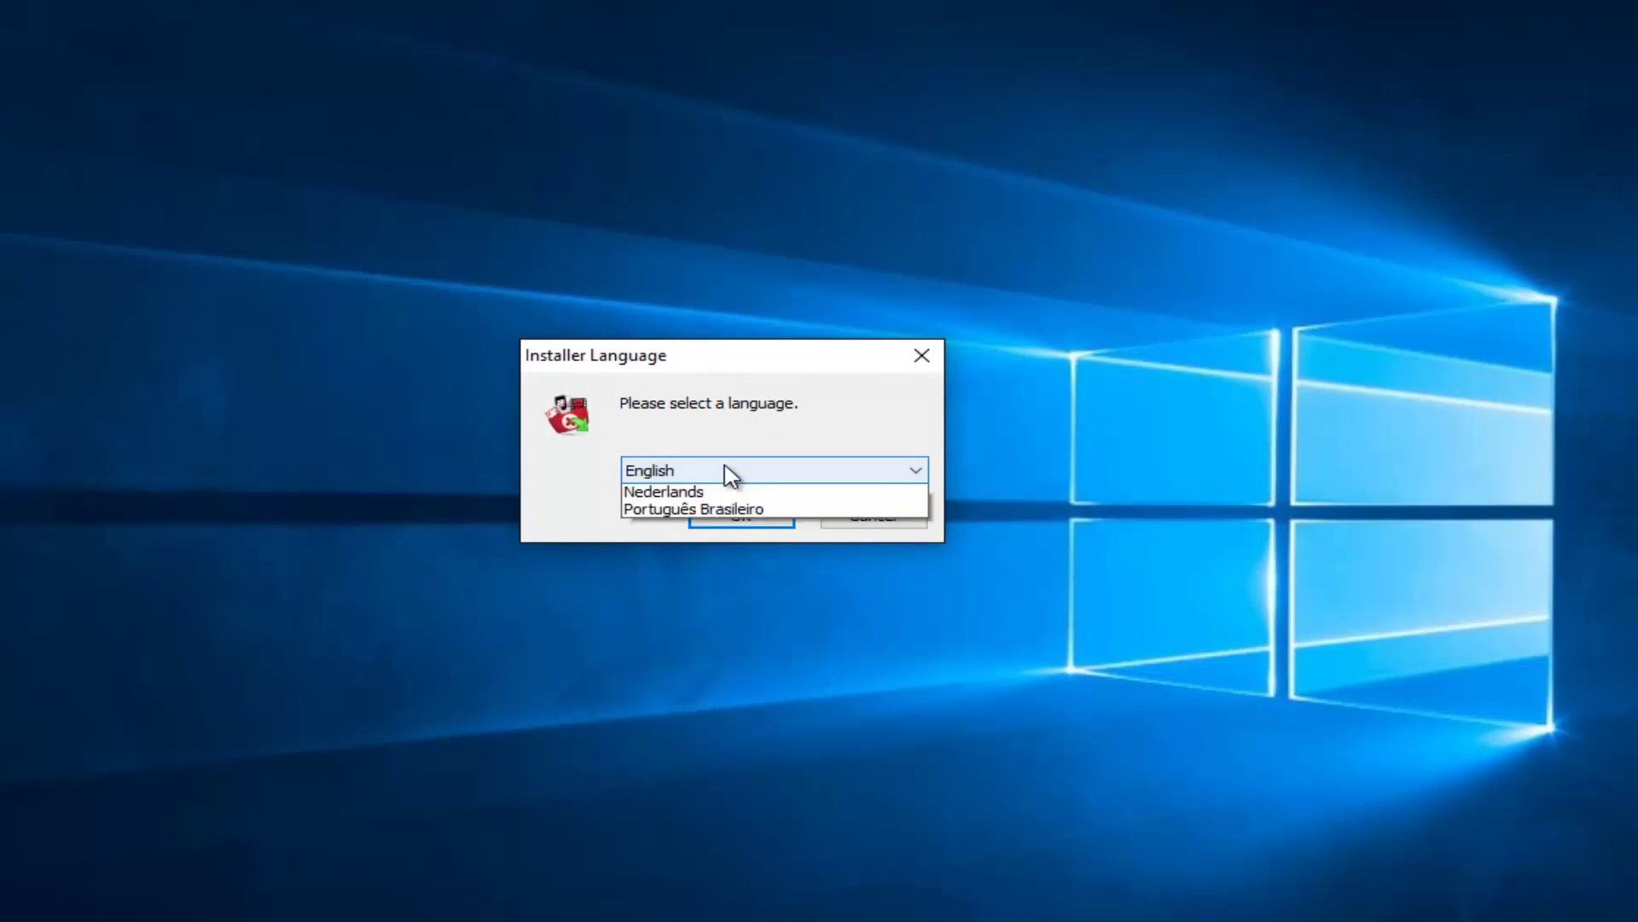
click(705, 476)
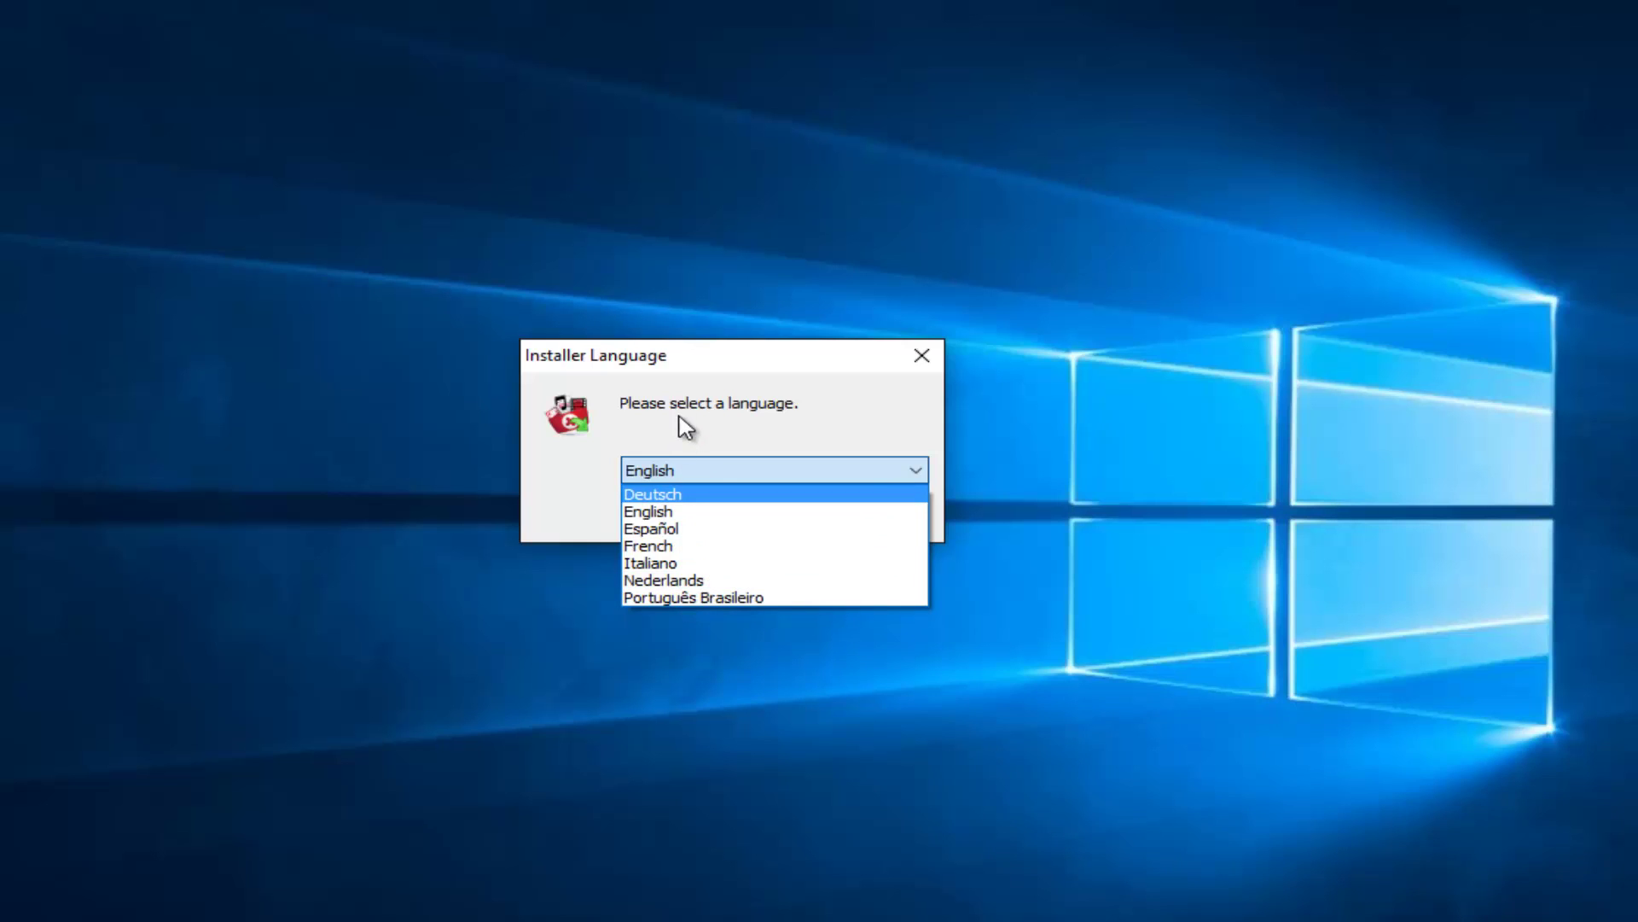
click(647, 511)
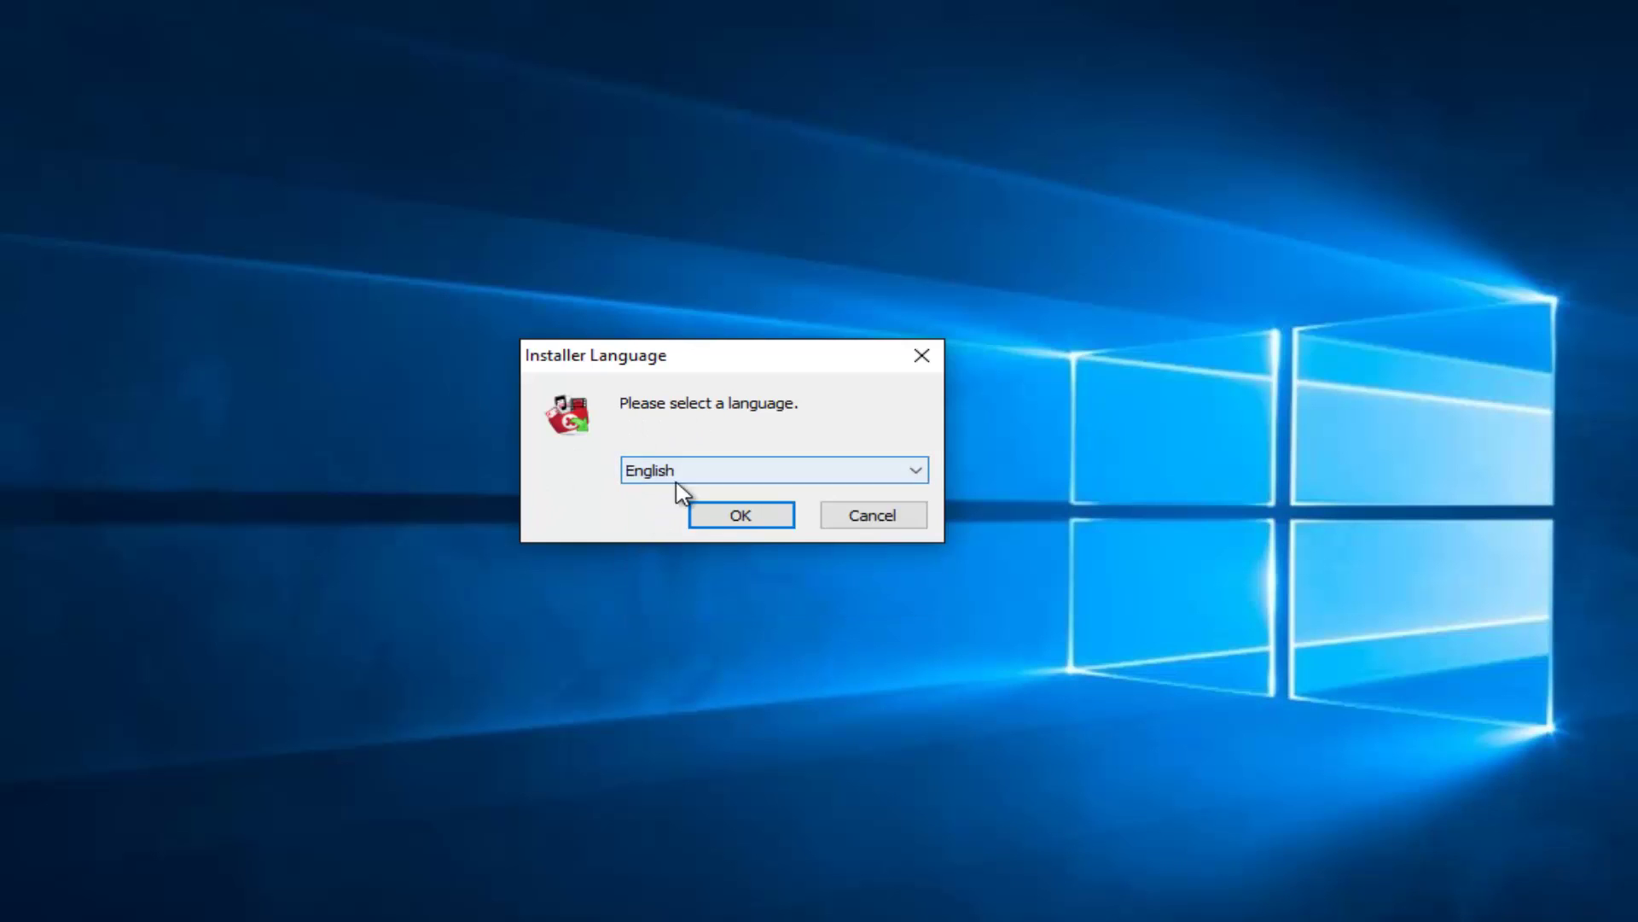
click(721, 523)
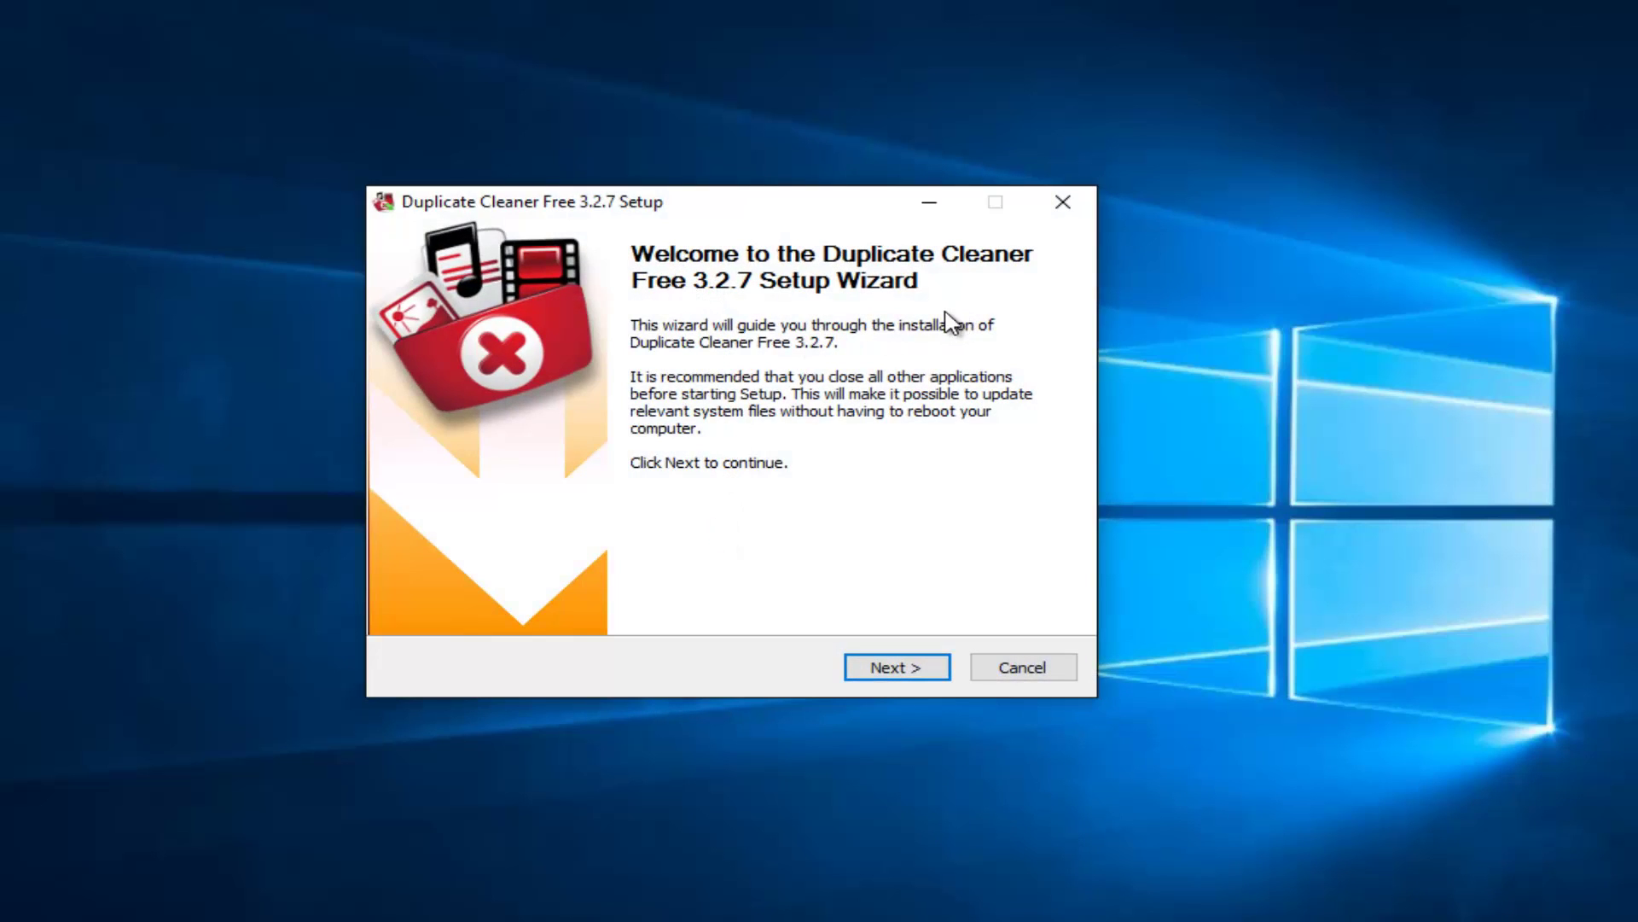
Accept the license and install to the default folder, skipping the welcome page and launching it.
click(889, 671)
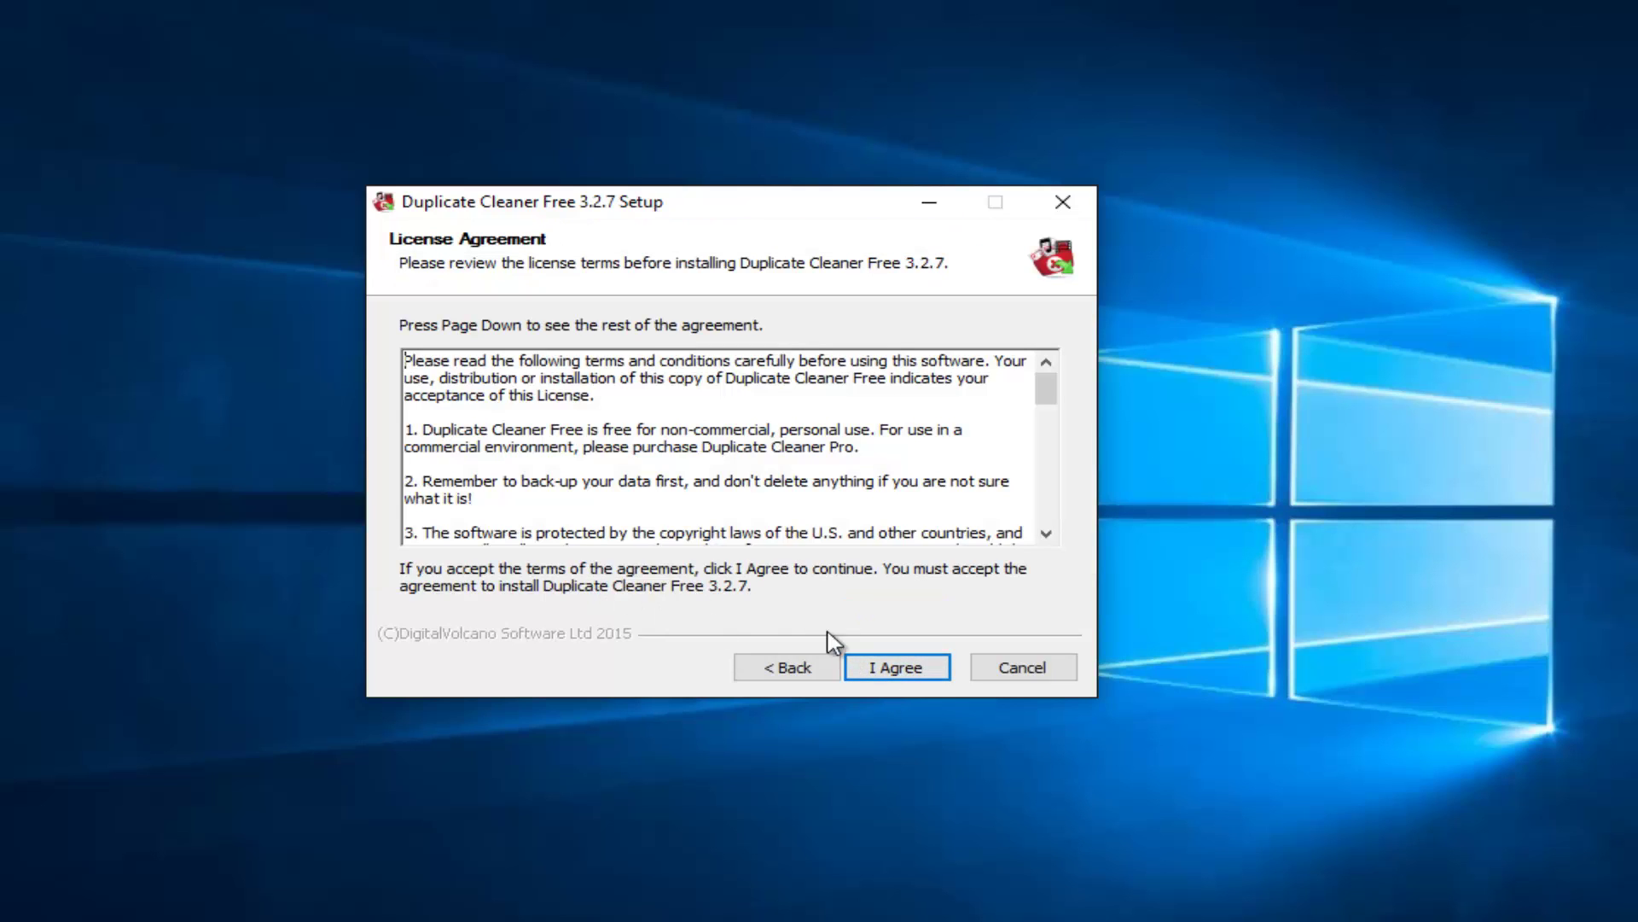
click(892, 672)
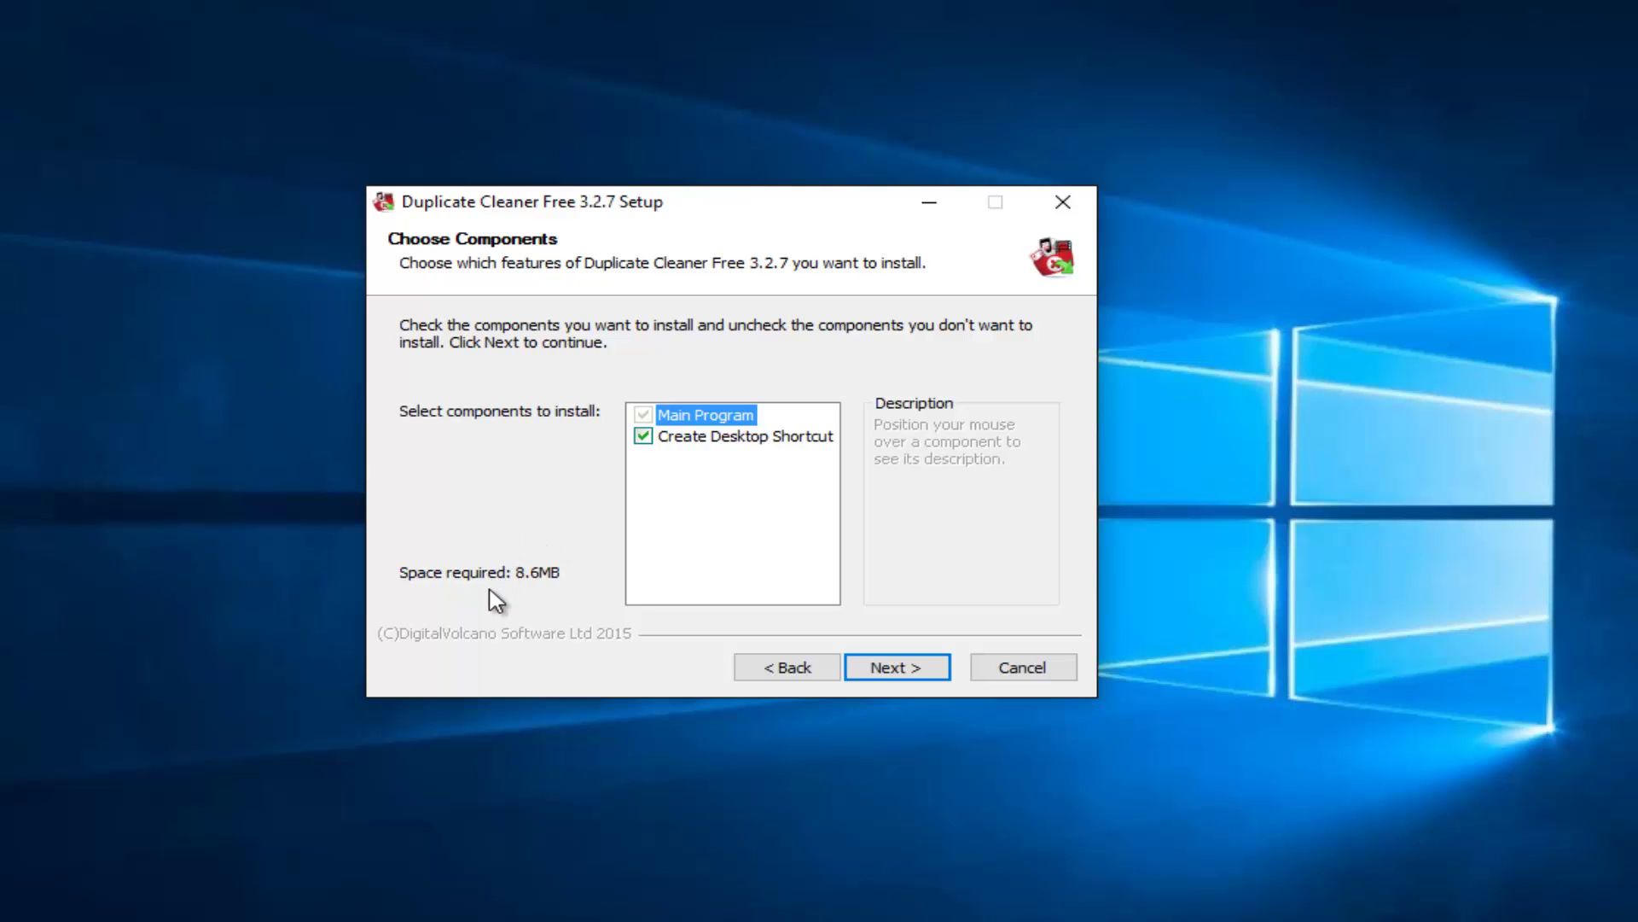
click(896, 676)
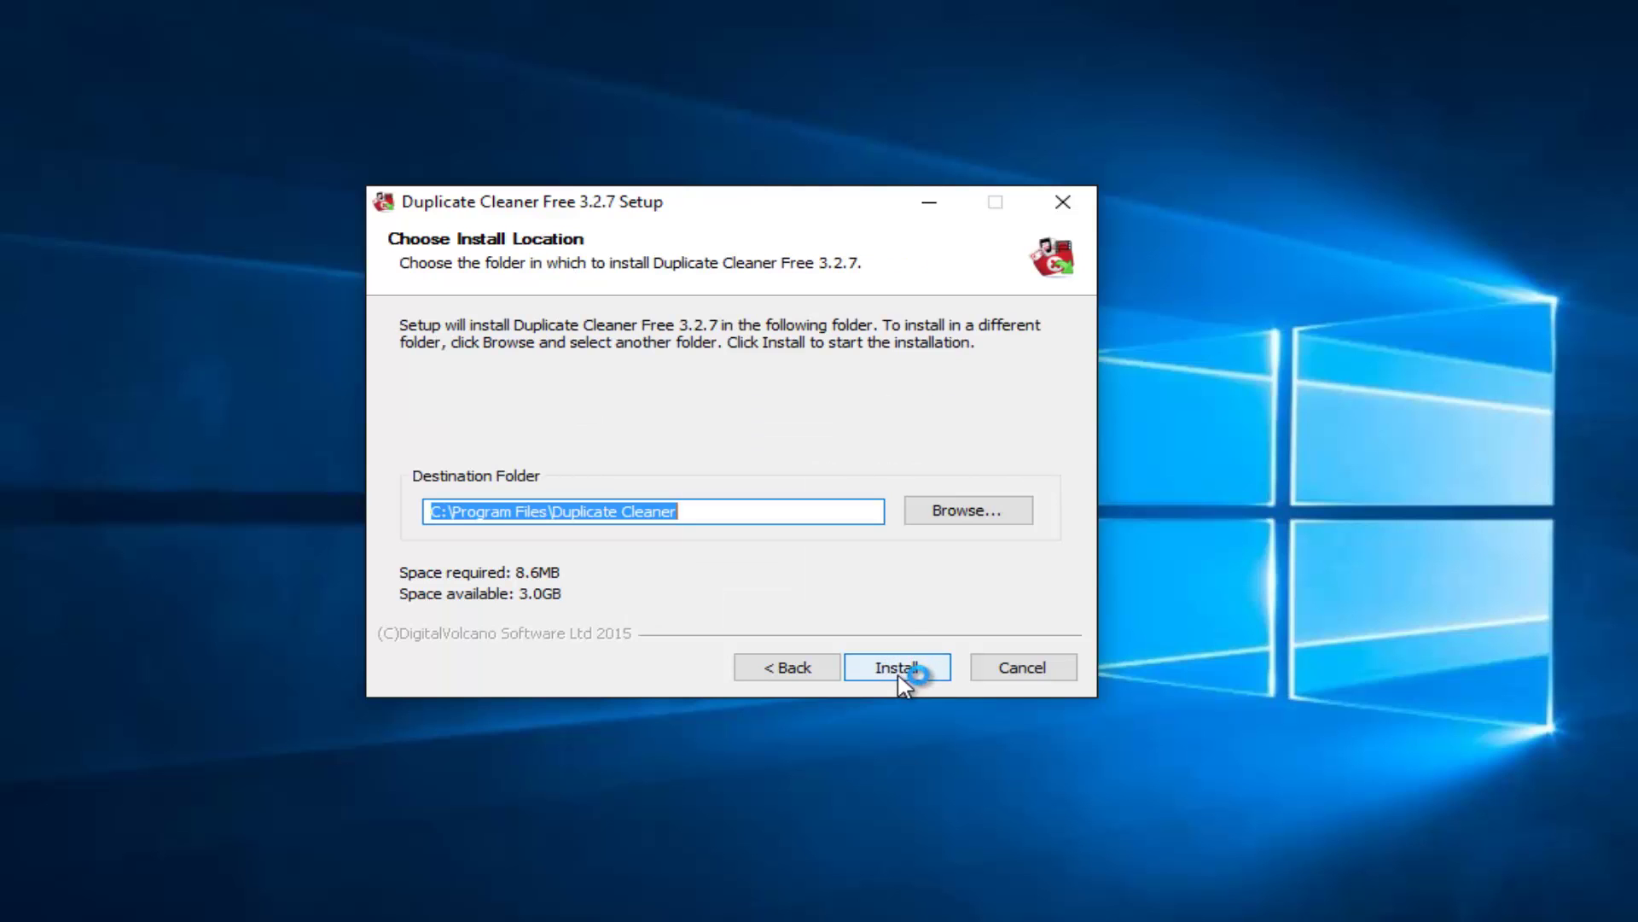
click(893, 687)
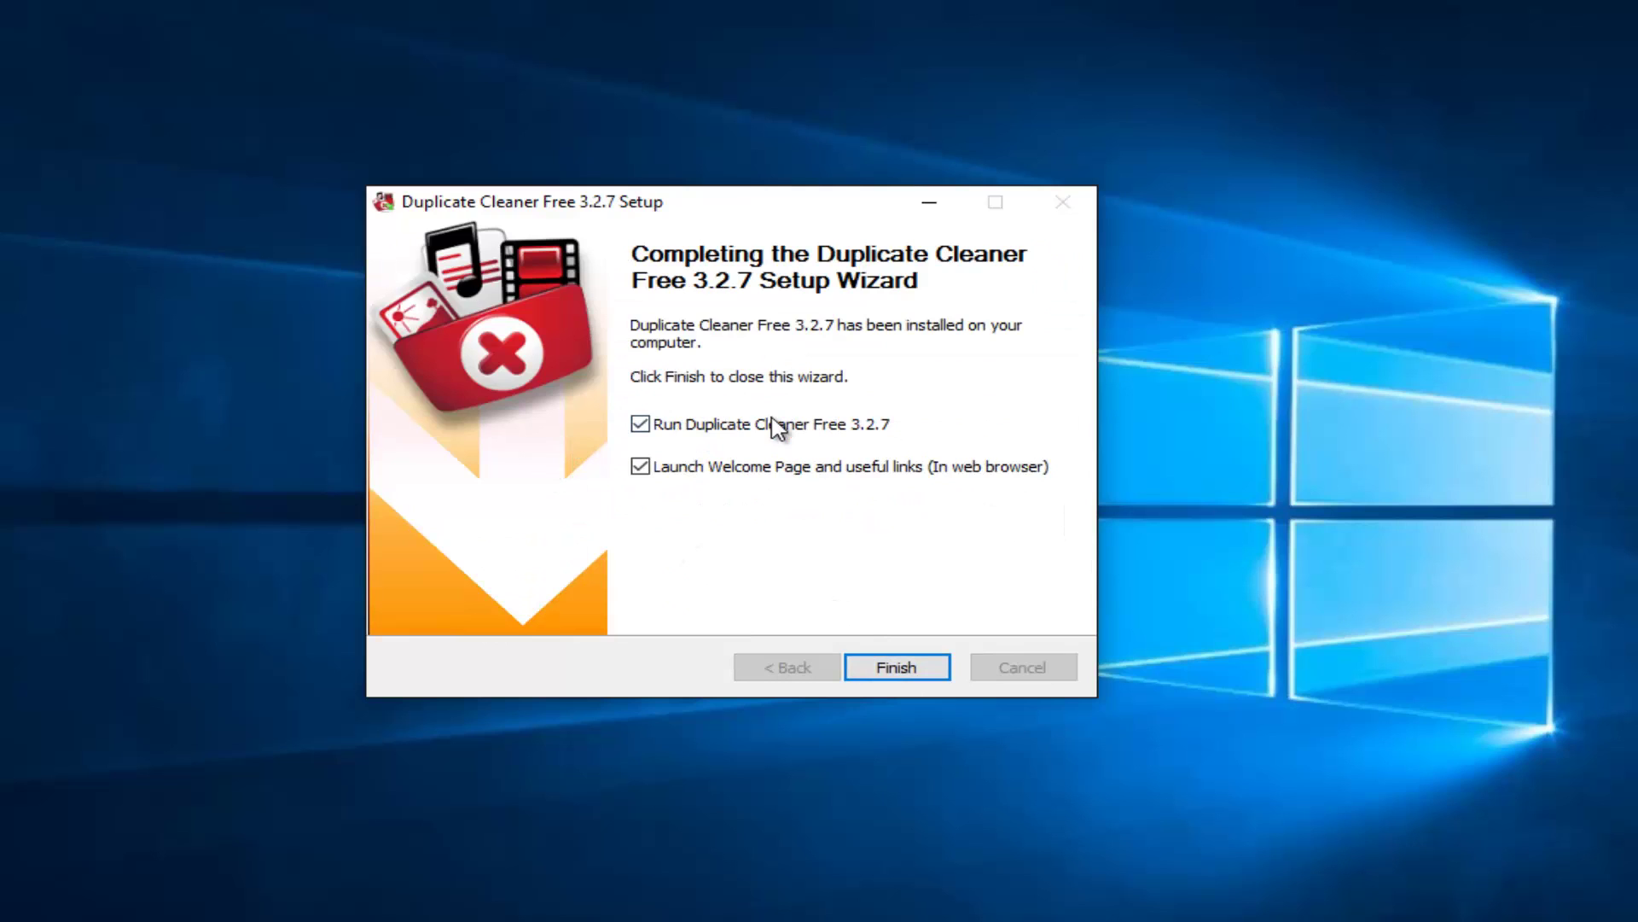
click(641, 469)
click(884, 668)
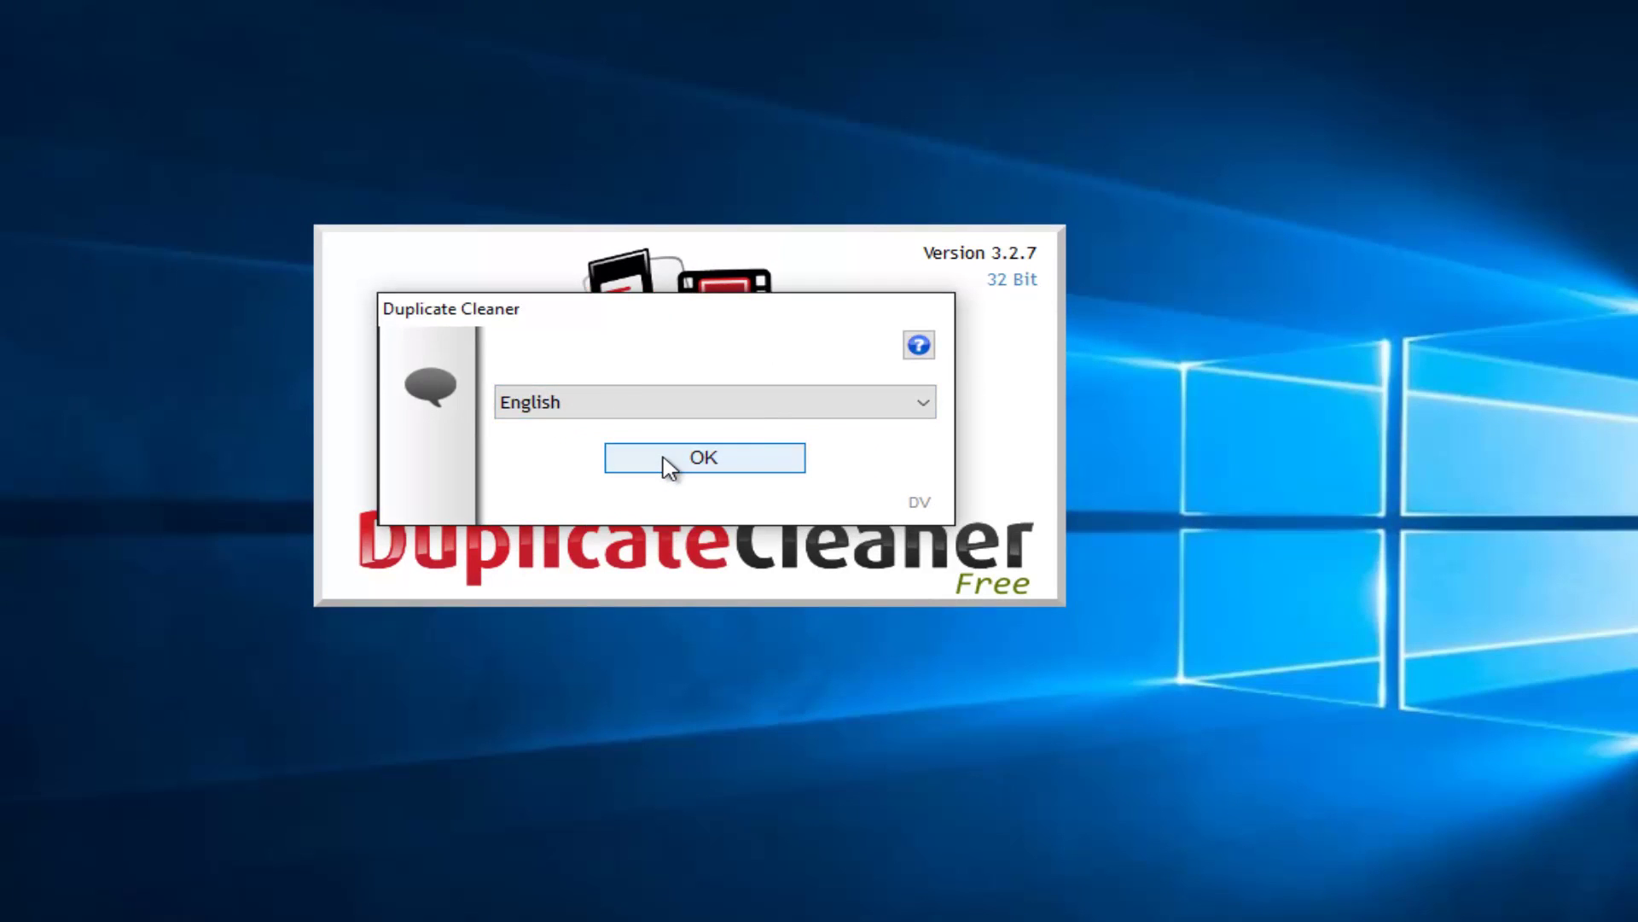
Keep English, set the included file filter to *.*, and show the Scan Location page.
click(667, 465)
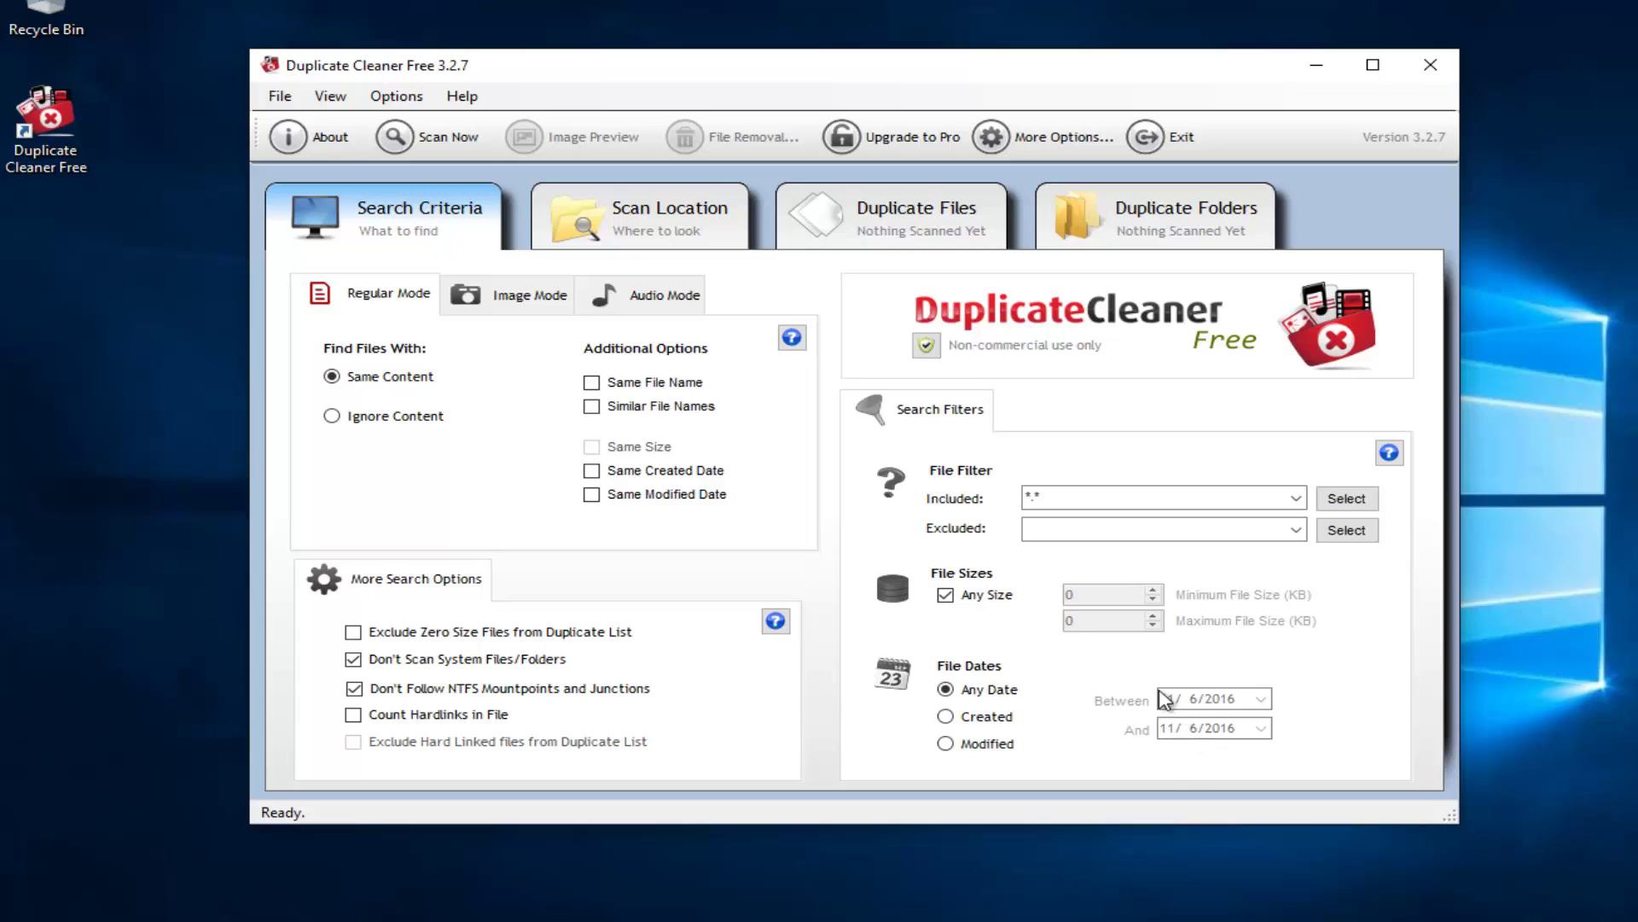
click(1024, 495)
text(*.*)
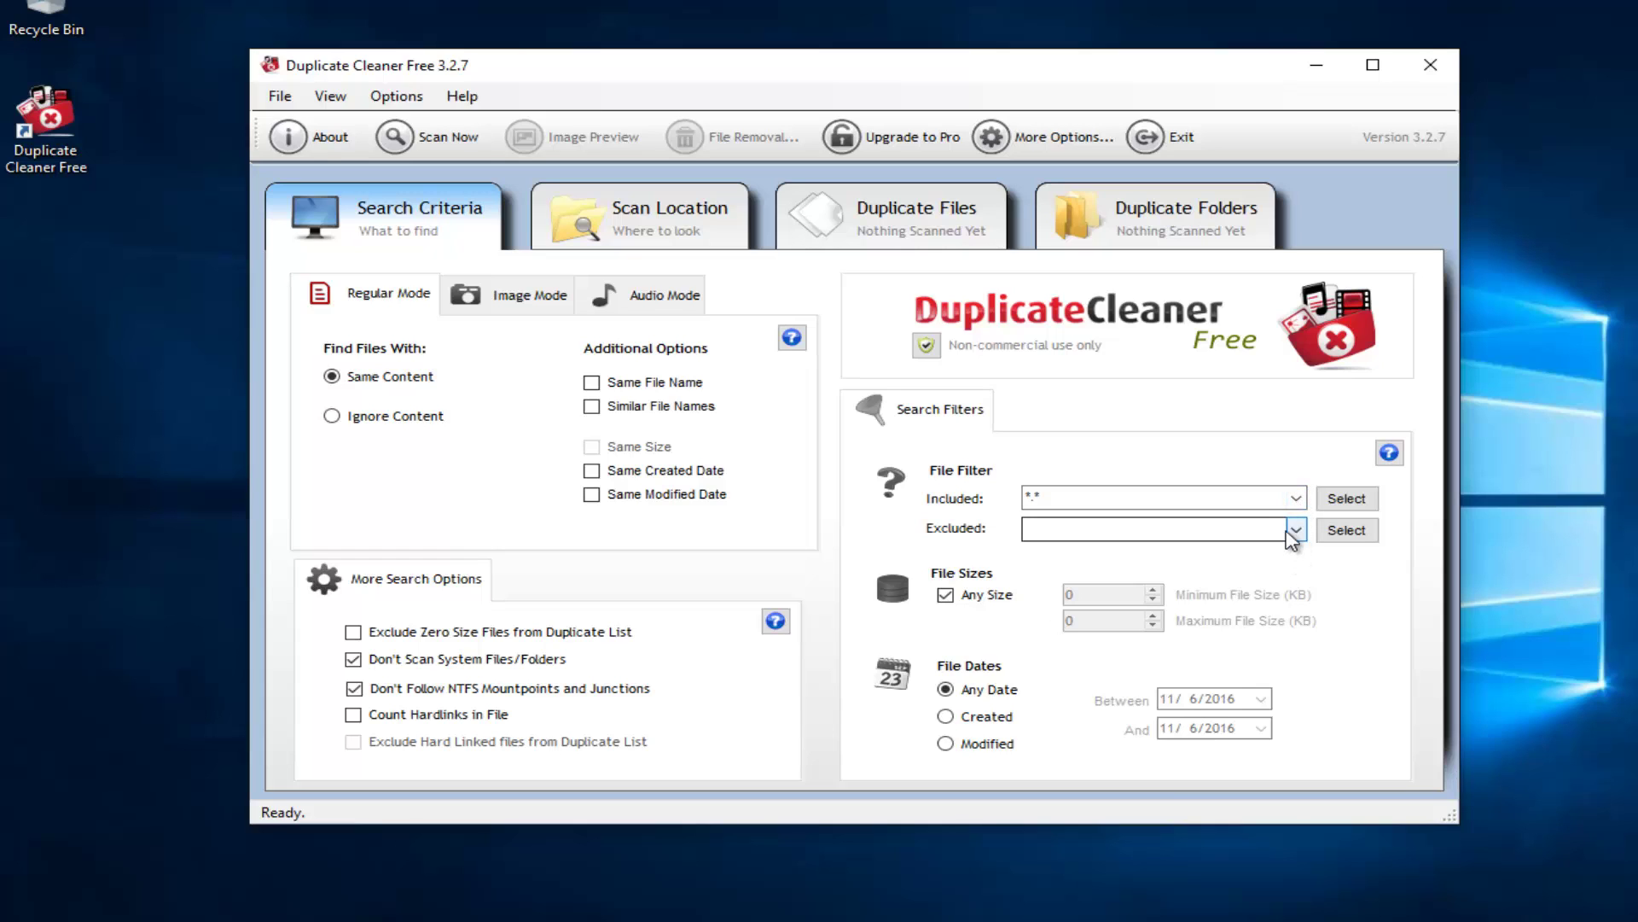
click(677, 220)
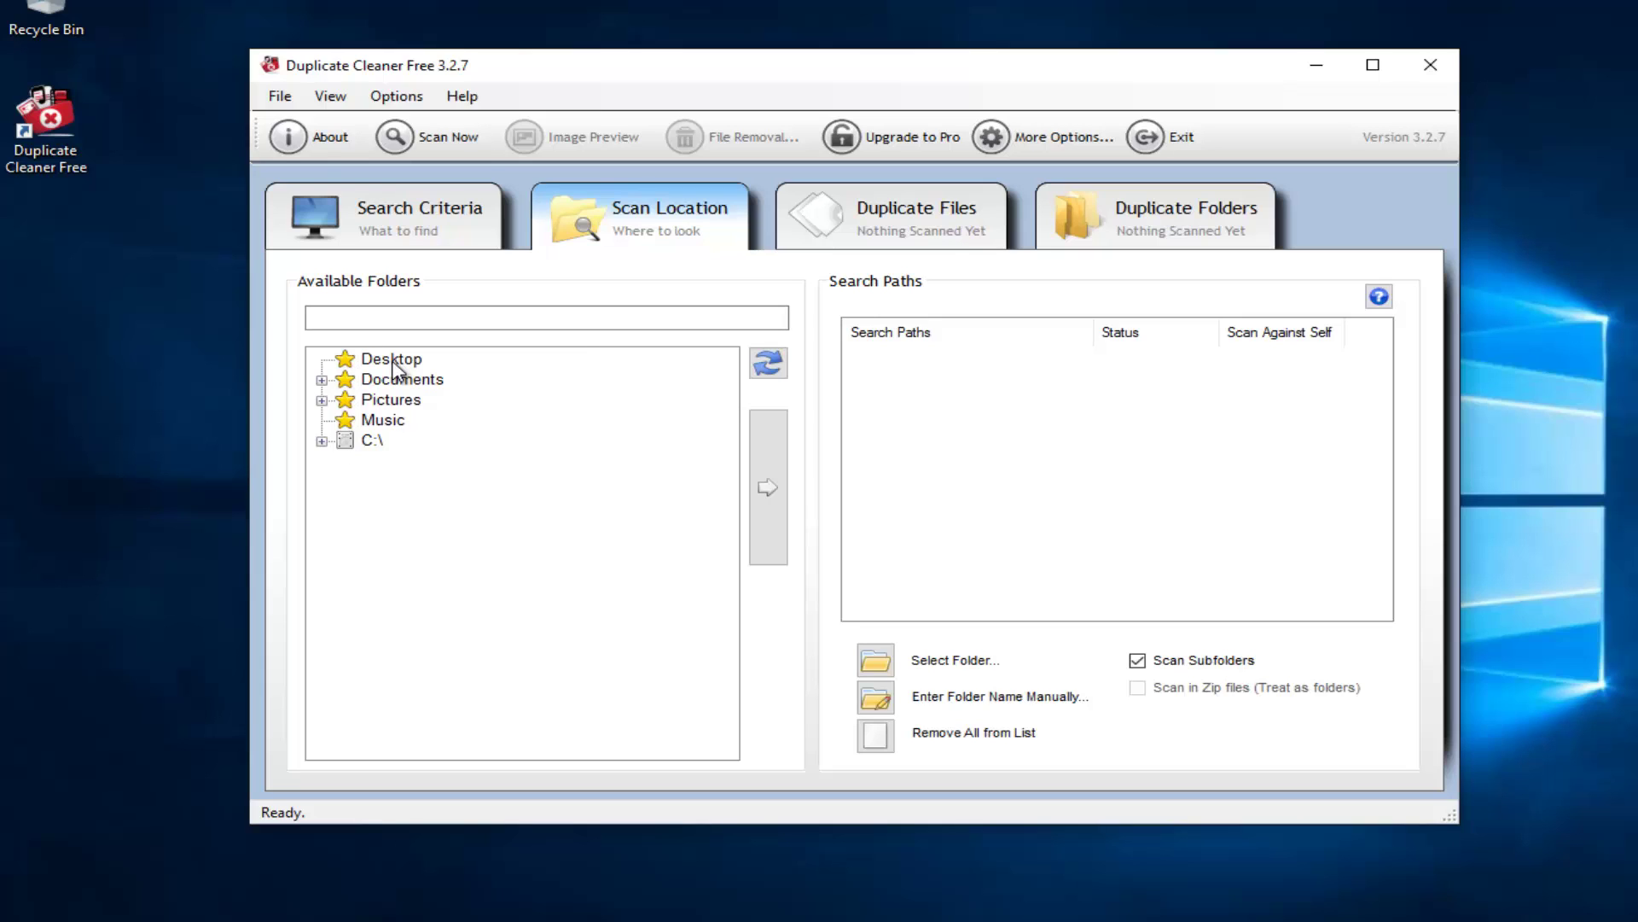
Switch between the empty Duplicate Files and Duplicate Folders pages, ending on Duplicate Files.
click(897, 231)
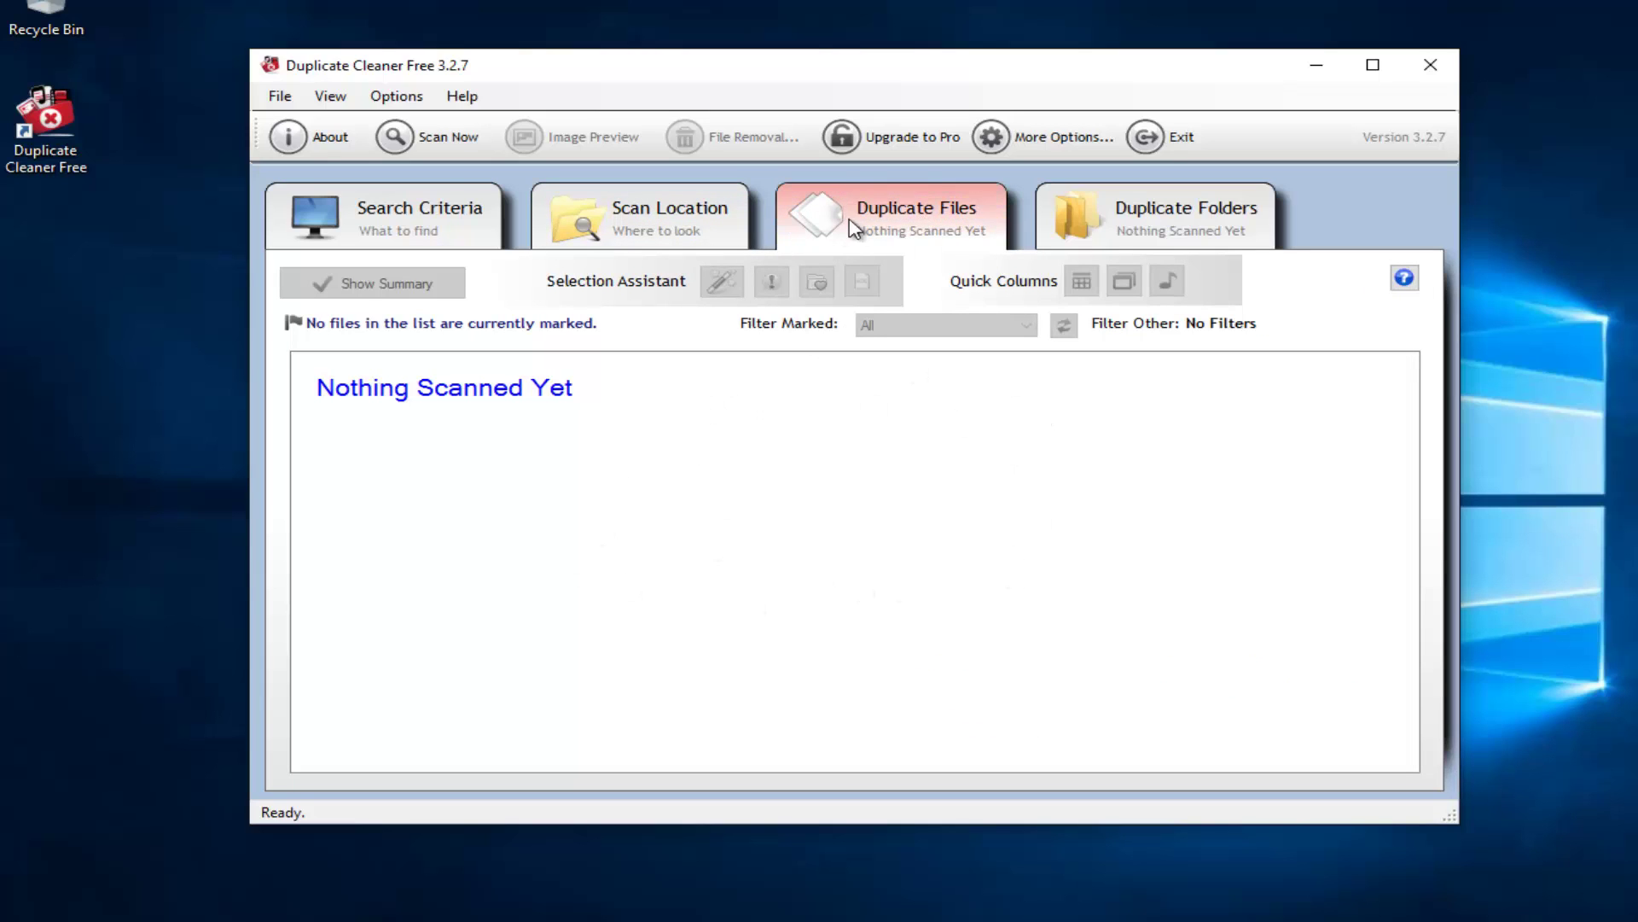
click(1124, 213)
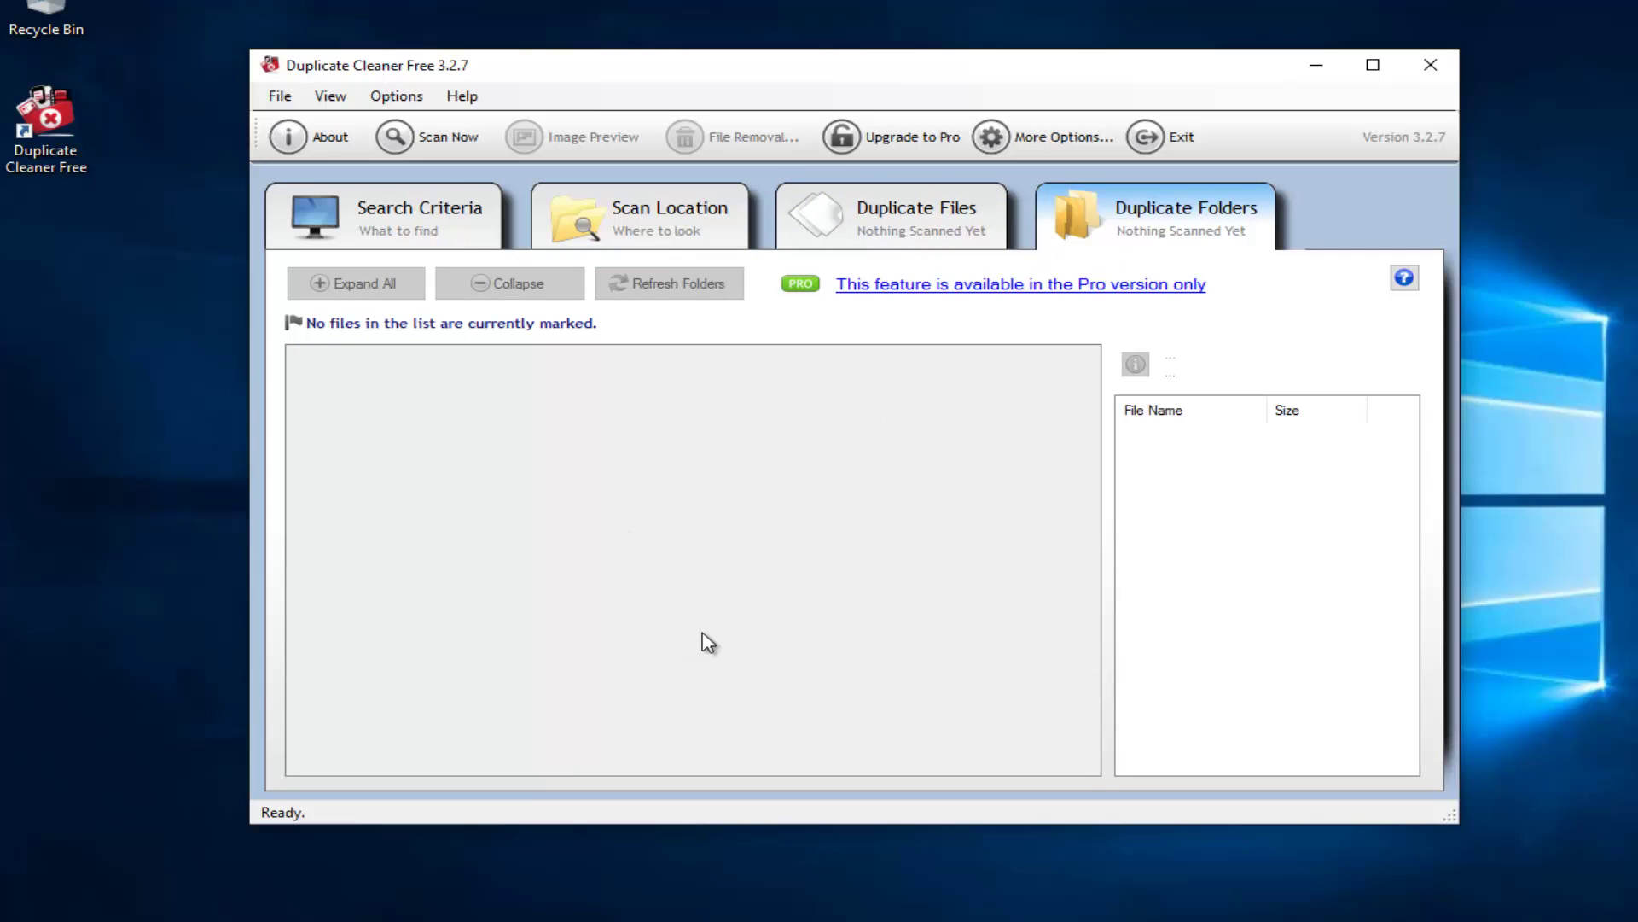
click(924, 211)
click(1147, 212)
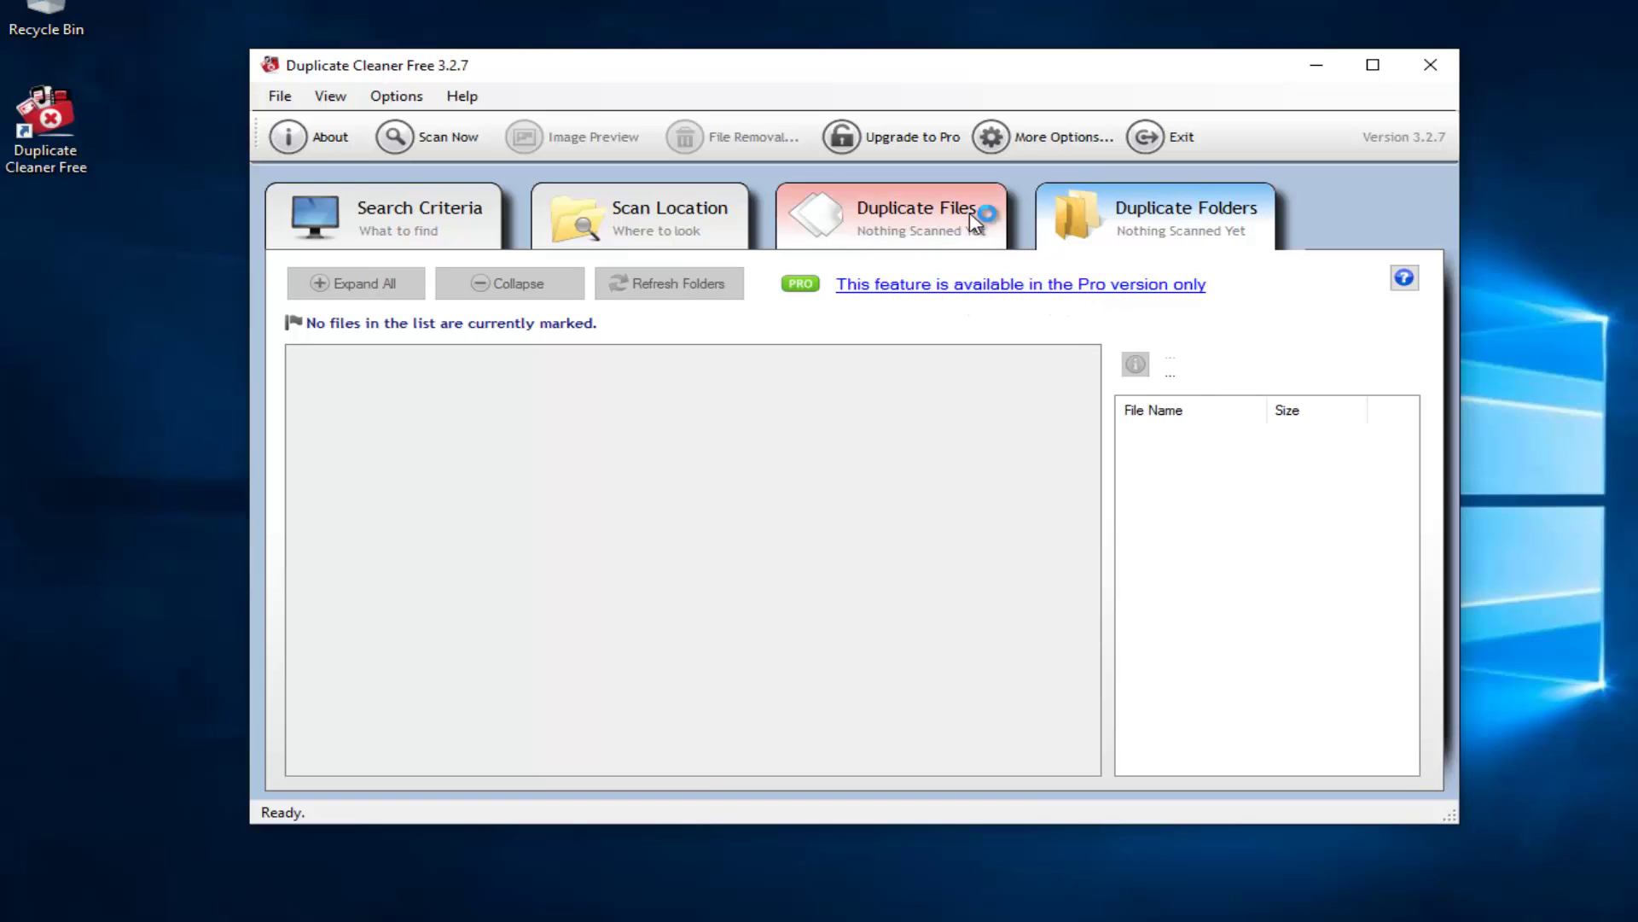
click(921, 212)
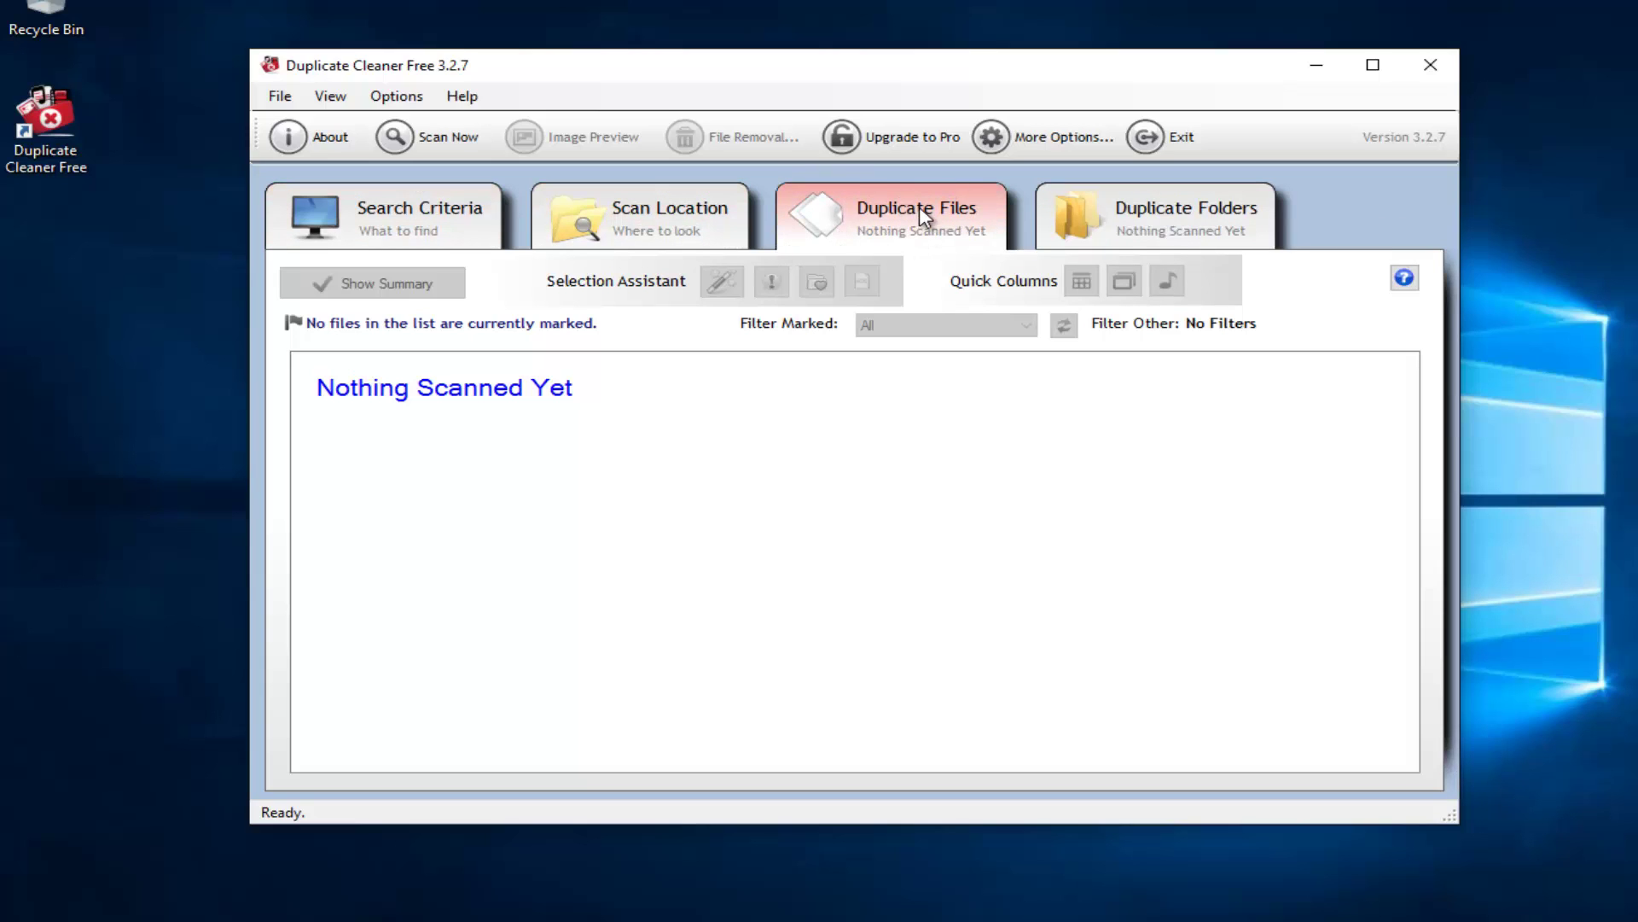
Select the Documents folder in the Scan Location tree and add it to the search paths.
click(591, 223)
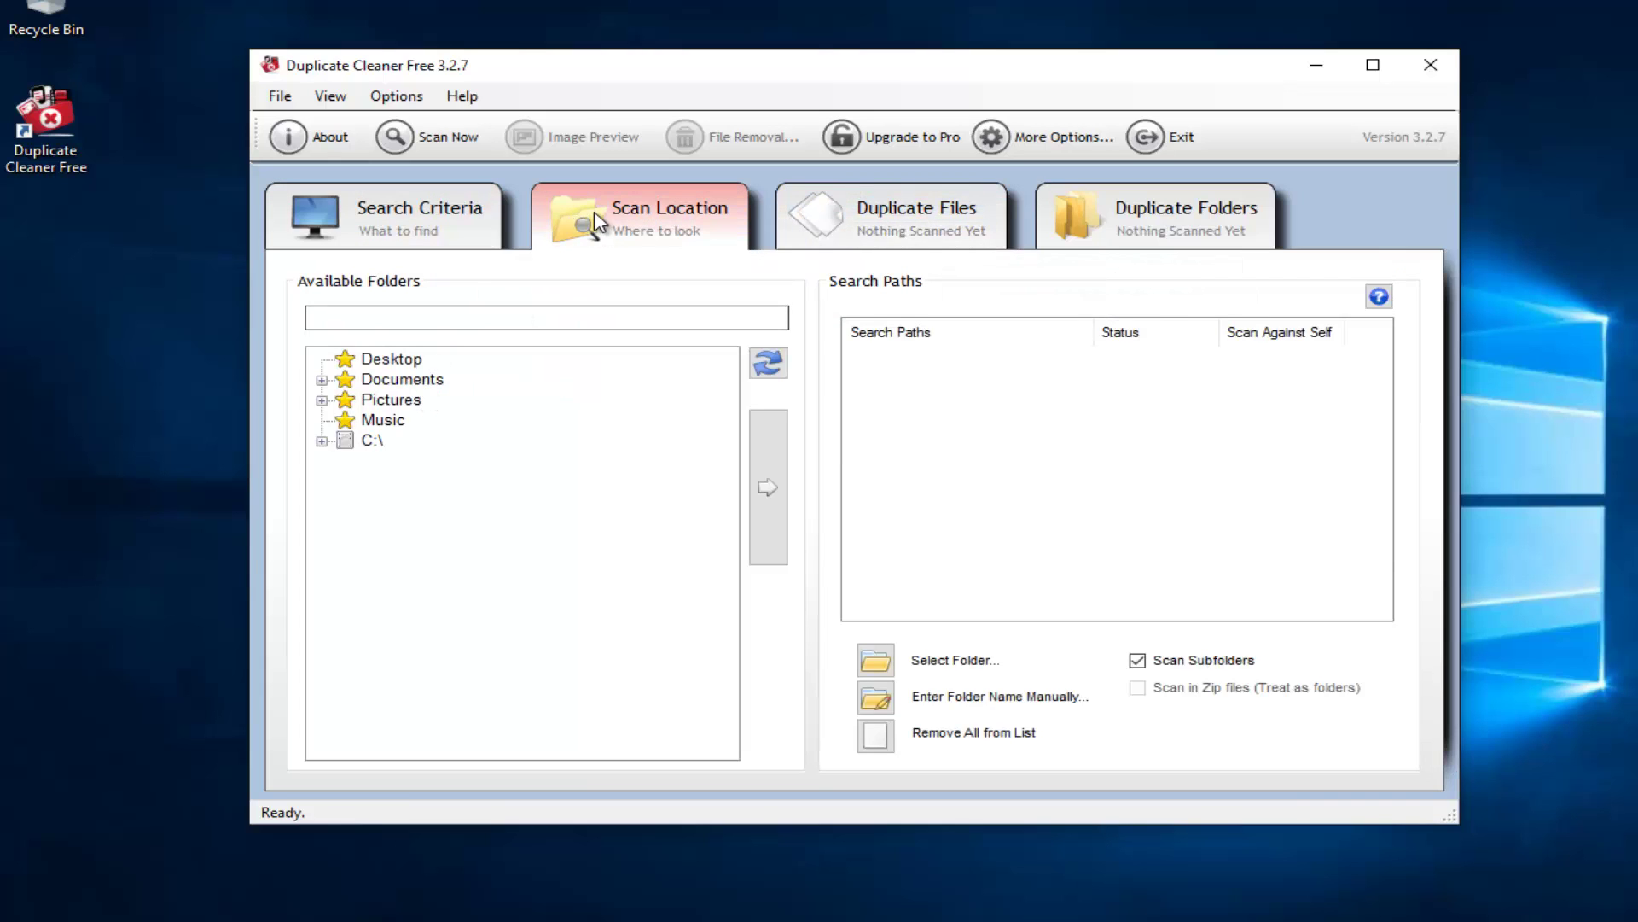
click(321, 381)
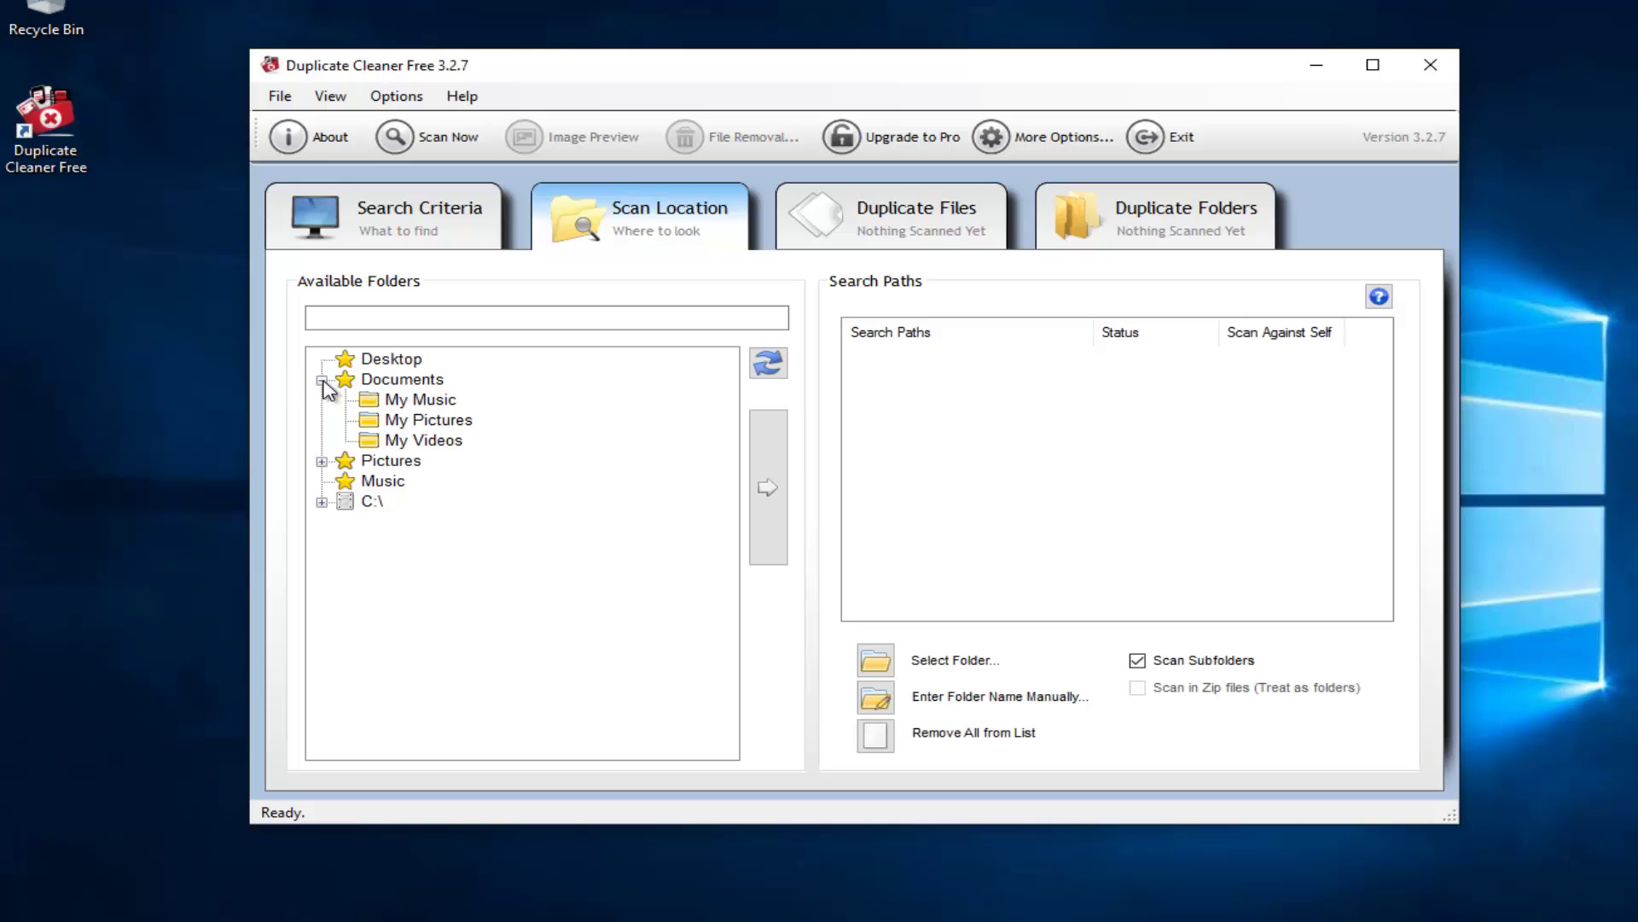
click(321, 381)
click(388, 377)
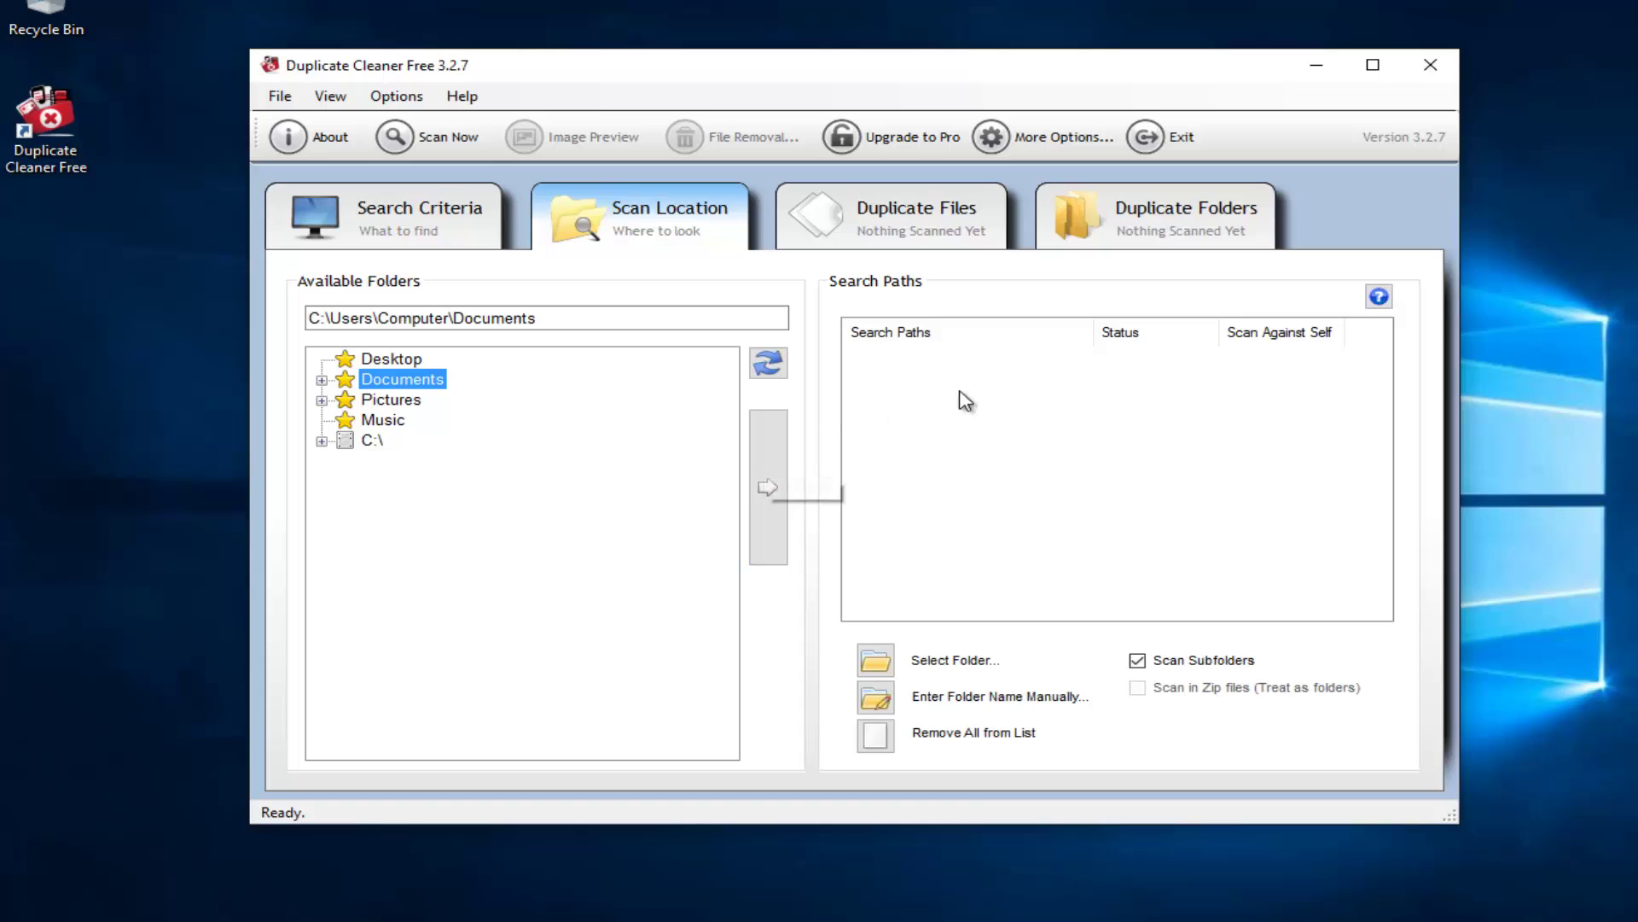
click(766, 478)
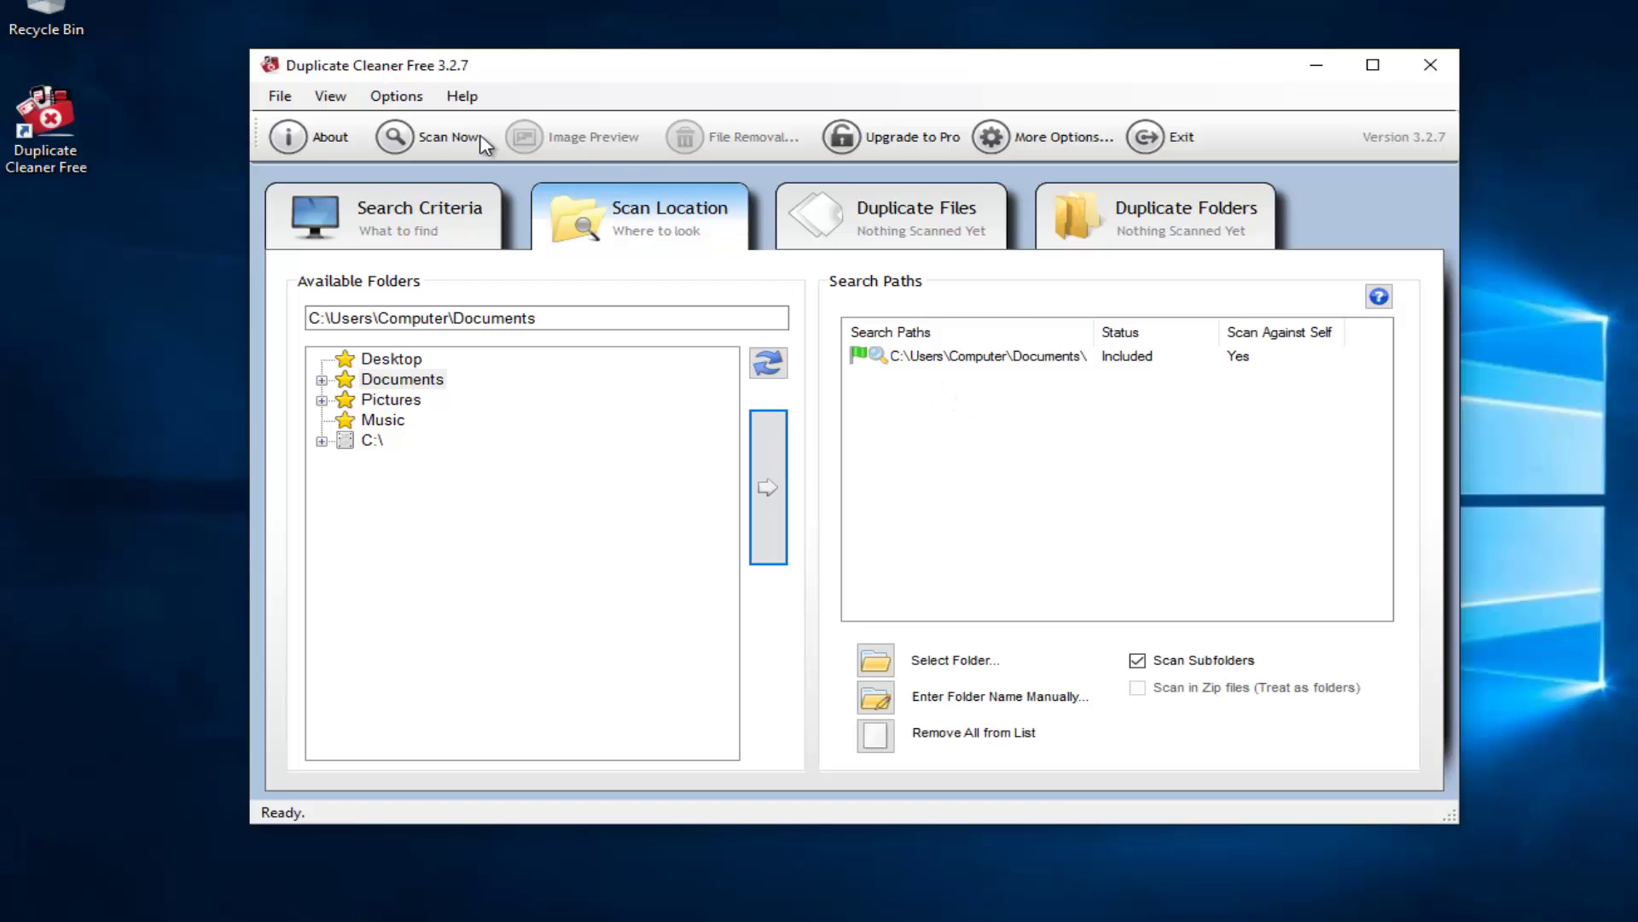
Run Scan Now, close the Scan Complete summary, and nudge the window right.
click(415, 134)
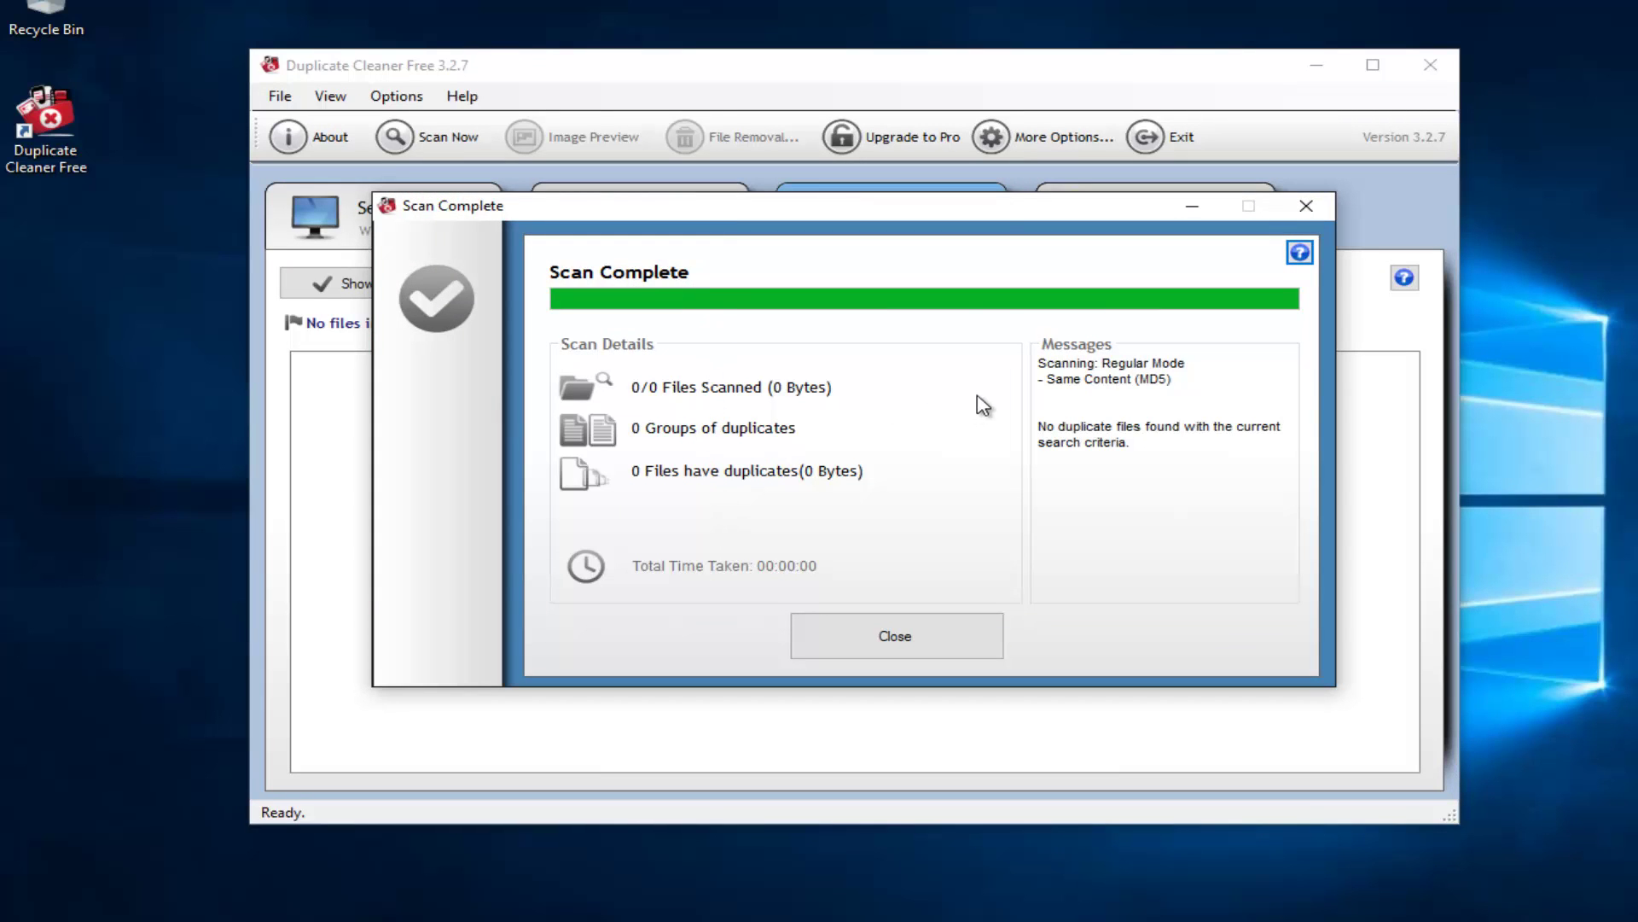
click(848, 634)
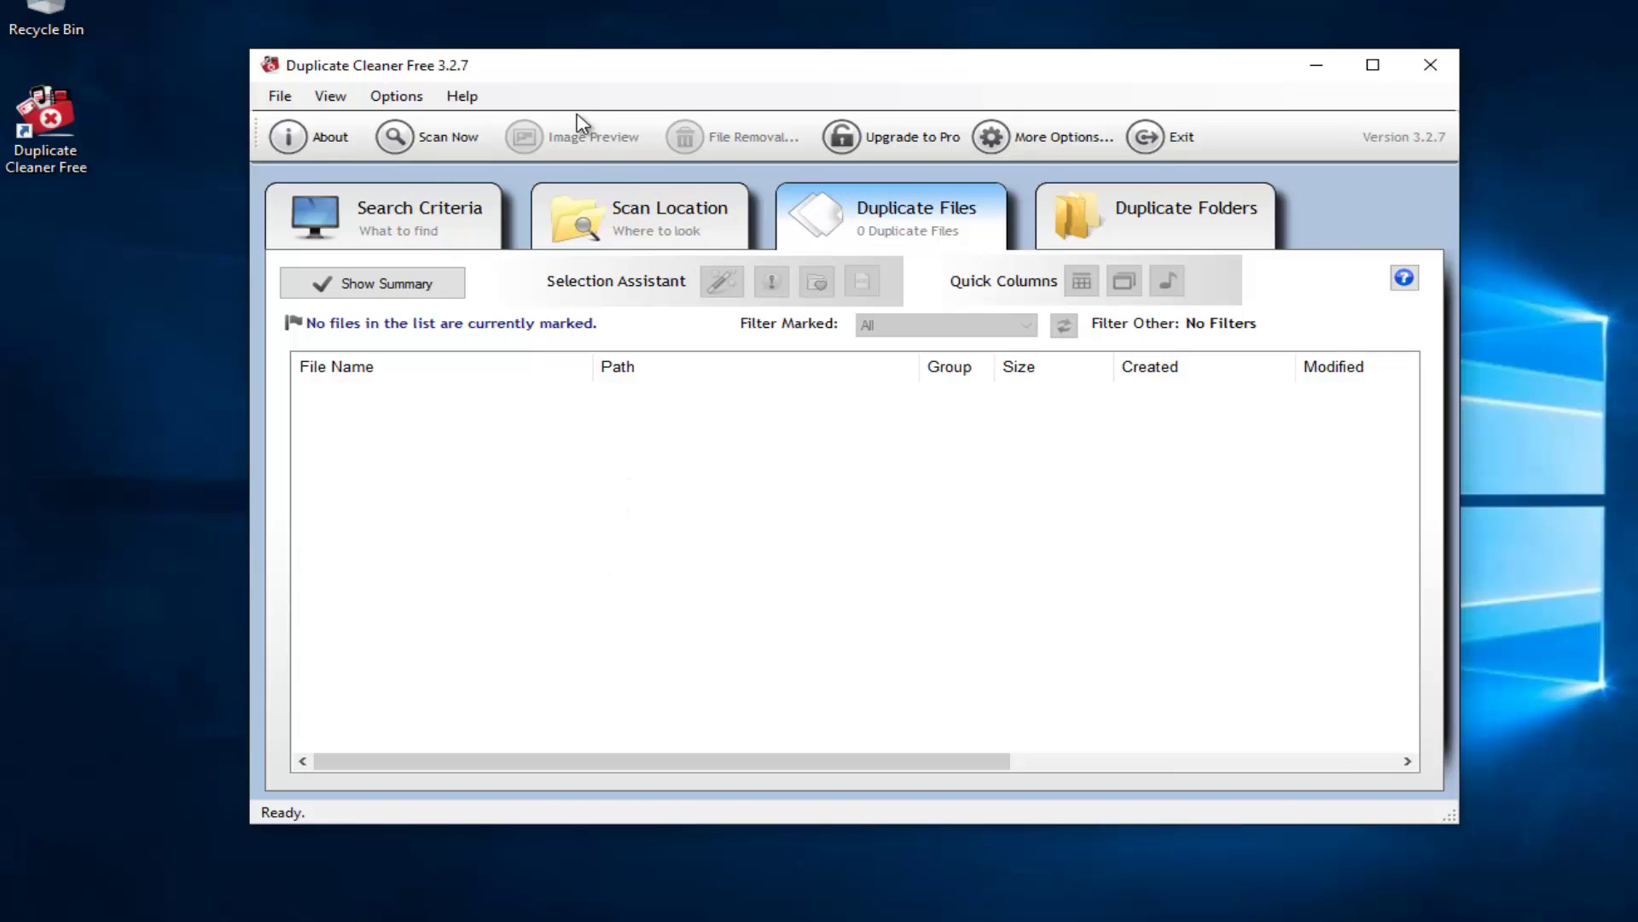
drag(670, 183, 742, 184)
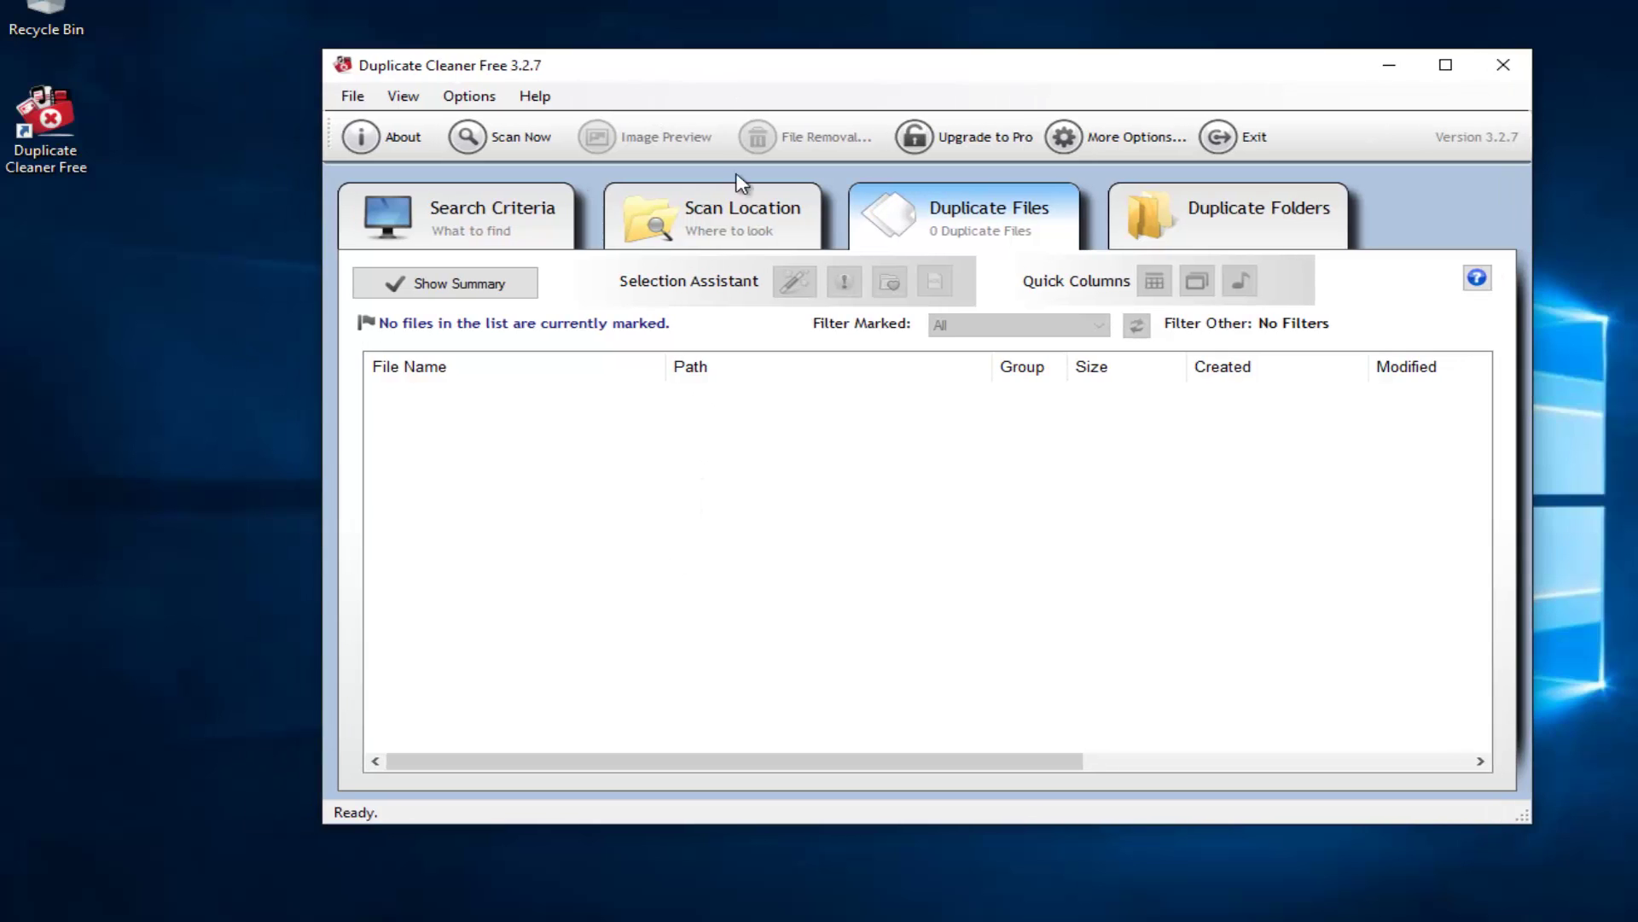